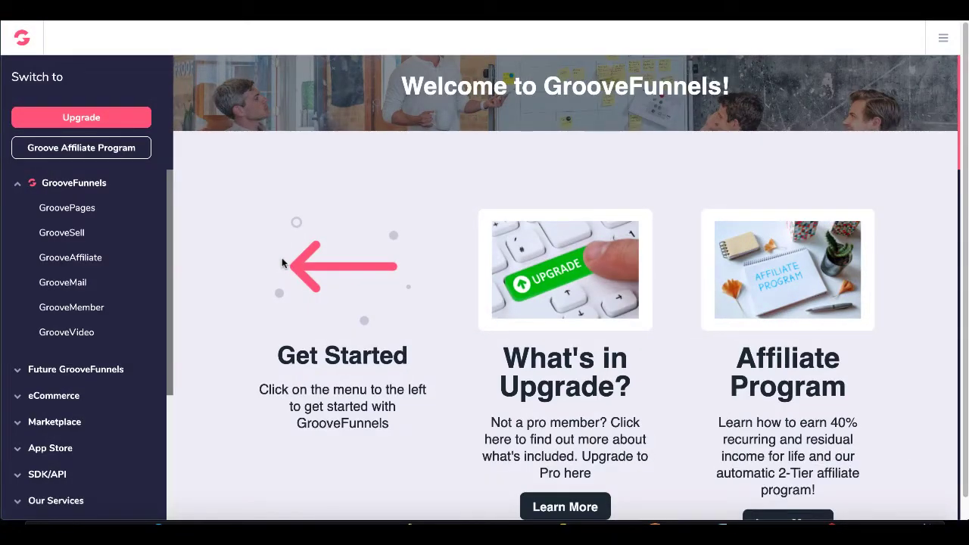
Open GroovePages and go to My integrations from the account menu
{"action": "left_click", "coordinate": [78, 210]}
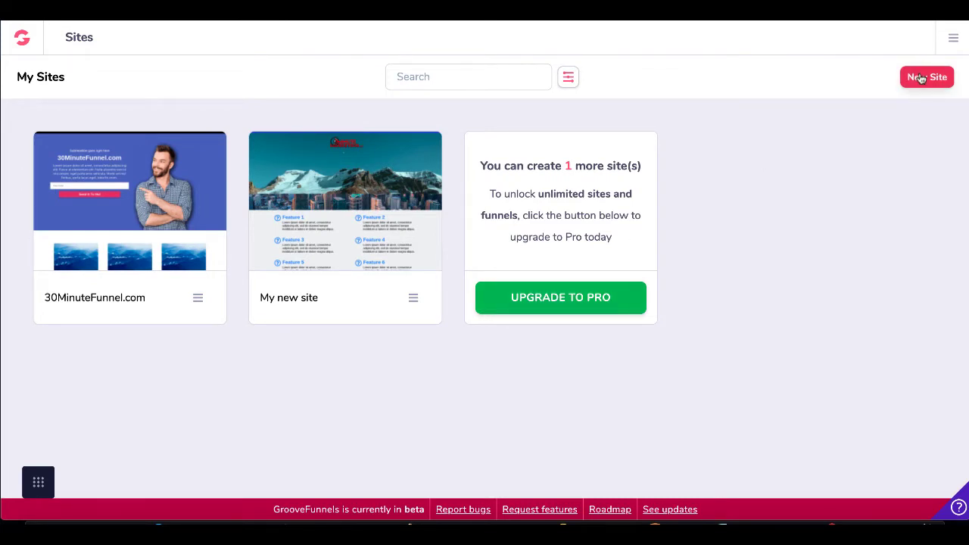
{"action": "left_click", "coordinate": [954, 42]}
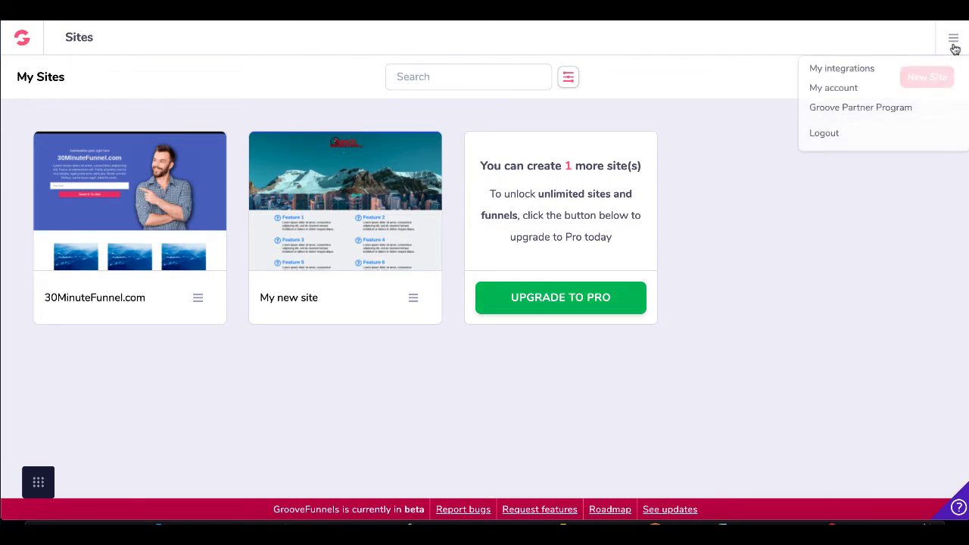
{"action": "left_click", "coordinate": [870, 69]}
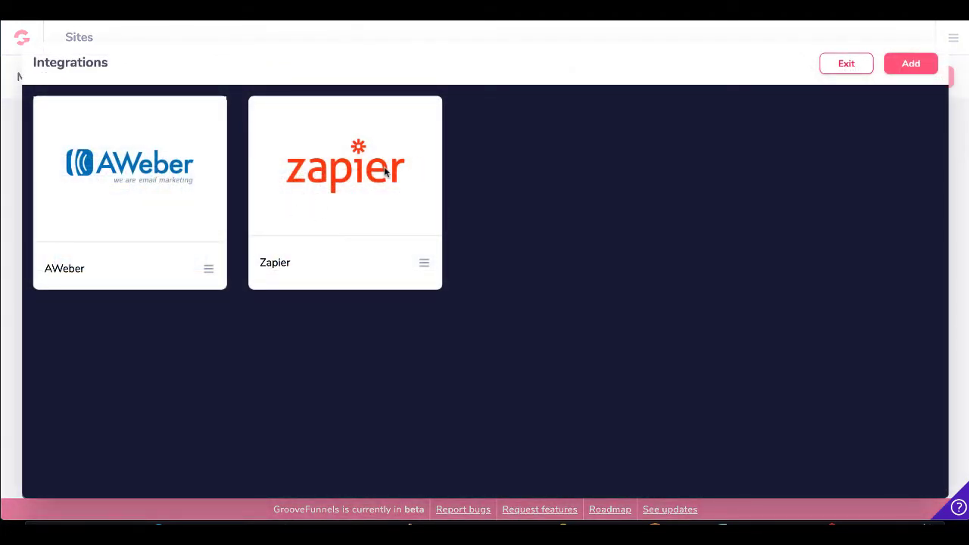
Add a Zapier integration, then return to the My Sites page
{"action": "left_click", "coordinate": [909, 68]}
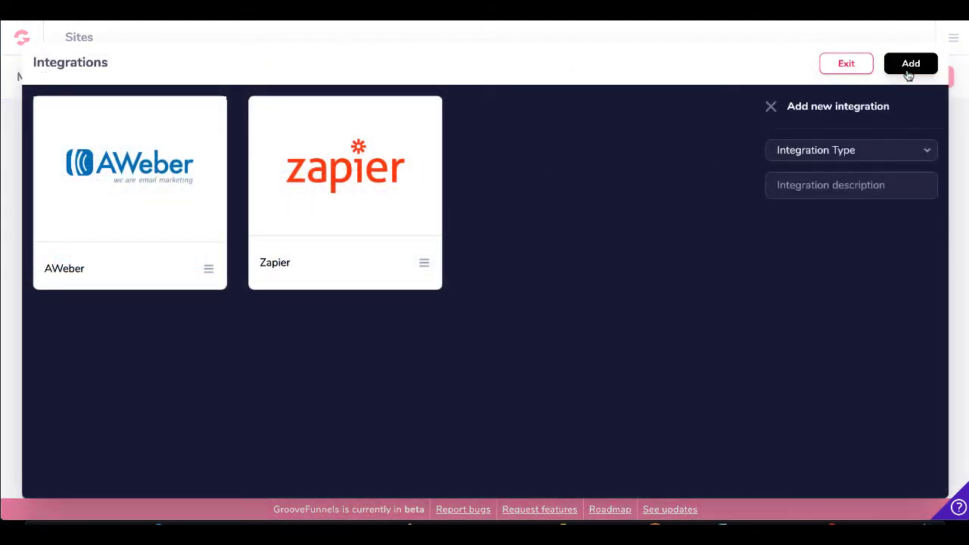
{"action": "left_click", "coordinate": [872, 151]}
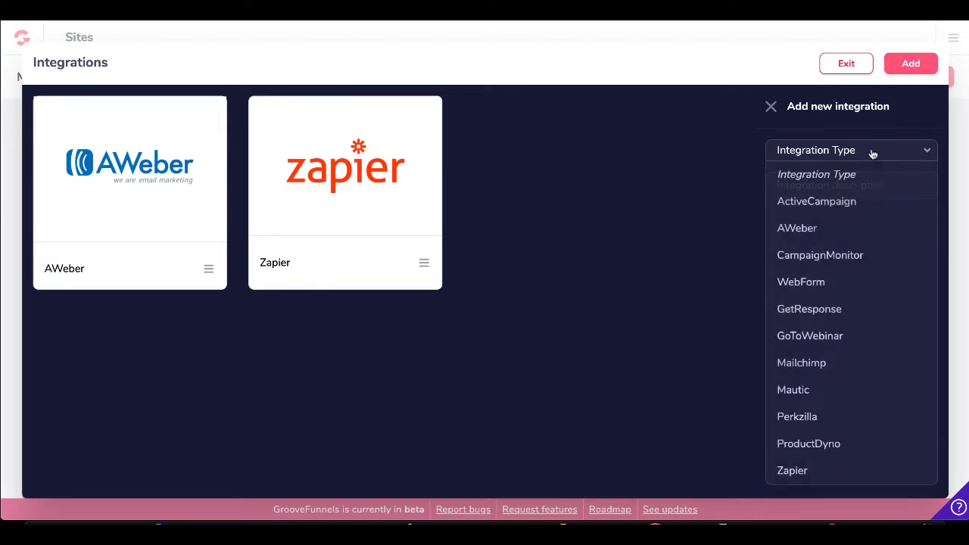
{"action": "left_click", "coordinate": [804, 468]}
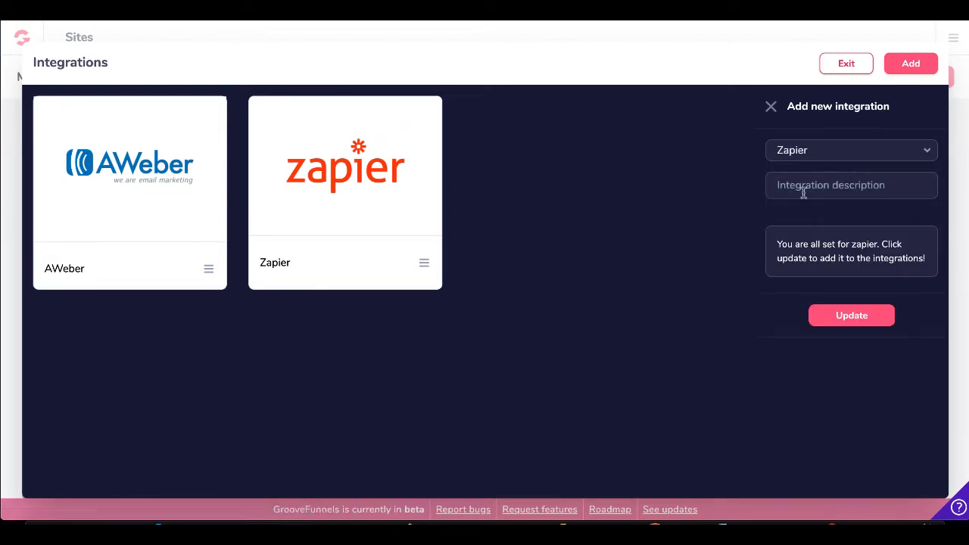
{"action": "left_click", "coordinate": [771, 110]}
{"action": "left_click", "coordinate": [846, 66]}
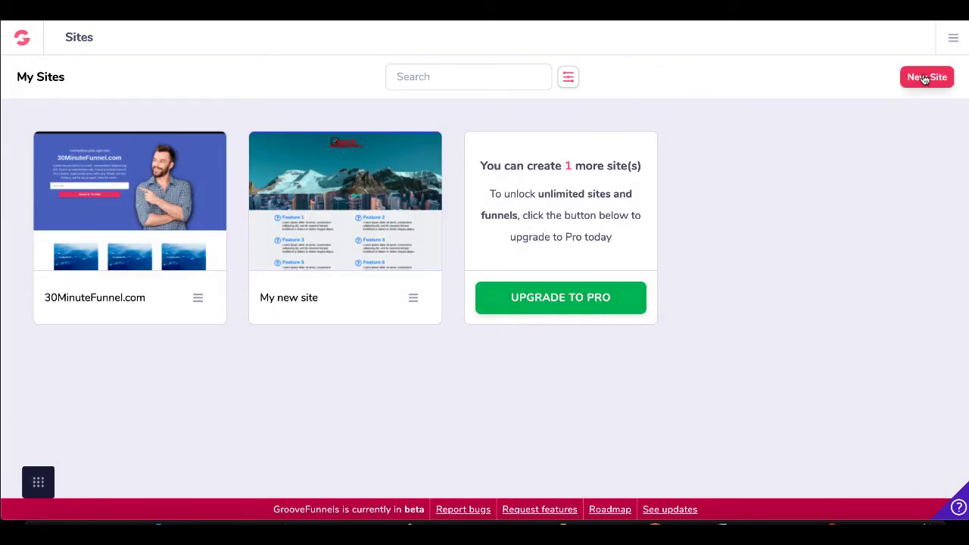
Create a new site from the third Home template, headed 'Super Cool Headline Right Here'
{"action": "left_click", "coordinate": [925, 78]}
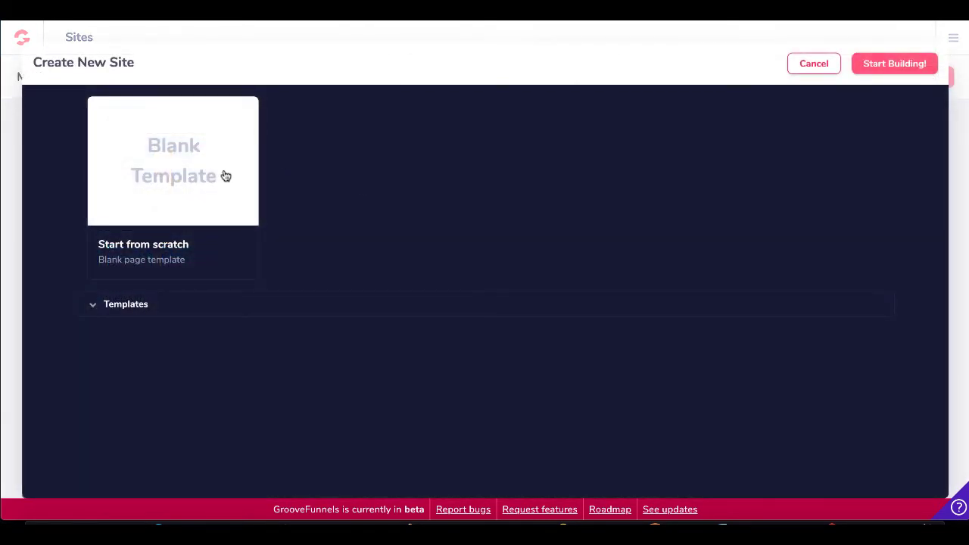
{"action": "left_click", "coordinate": [105, 303]}
{"action": "mouse_move", "coordinate": [580, 409]}
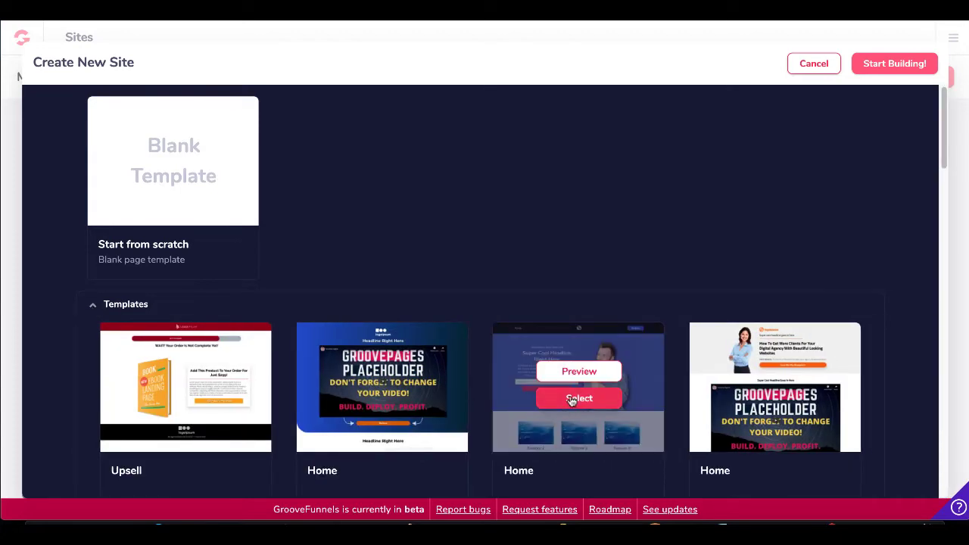
{"action": "left_click", "coordinate": [579, 399]}
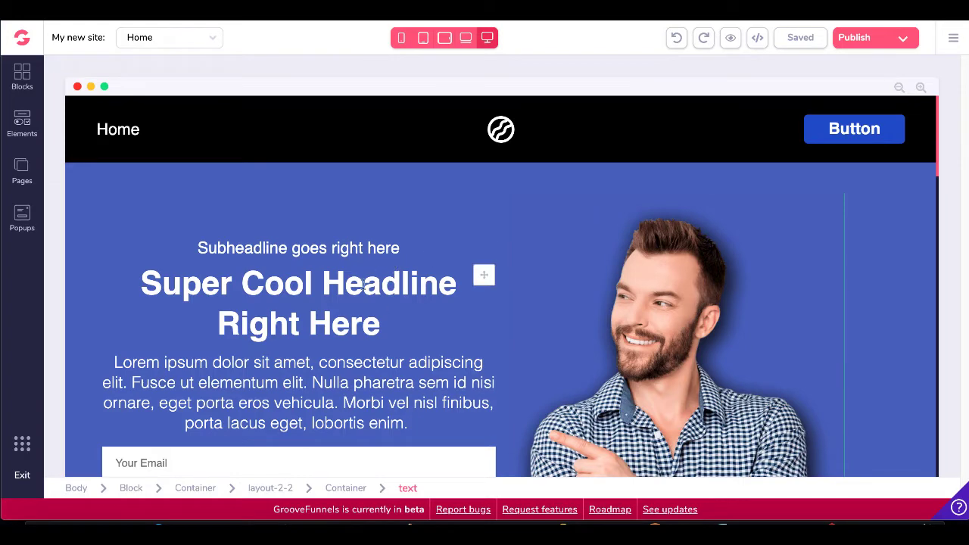
Delete the Your Email field from the hero form
{"action": "scroll", "coordinate": [394, 417], "scroll_direction": "down", "scroll_amount": 1}
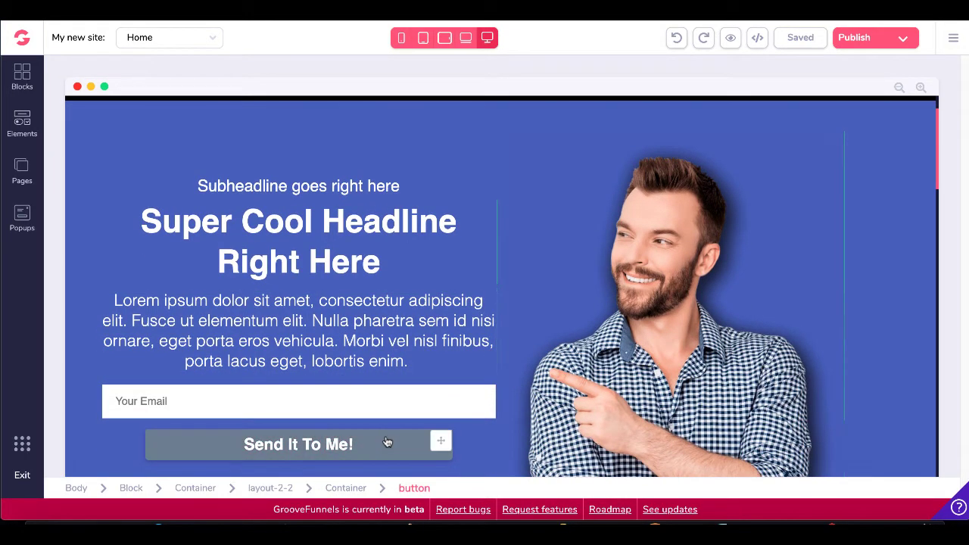
{"action": "left_click", "coordinate": [353, 489]}
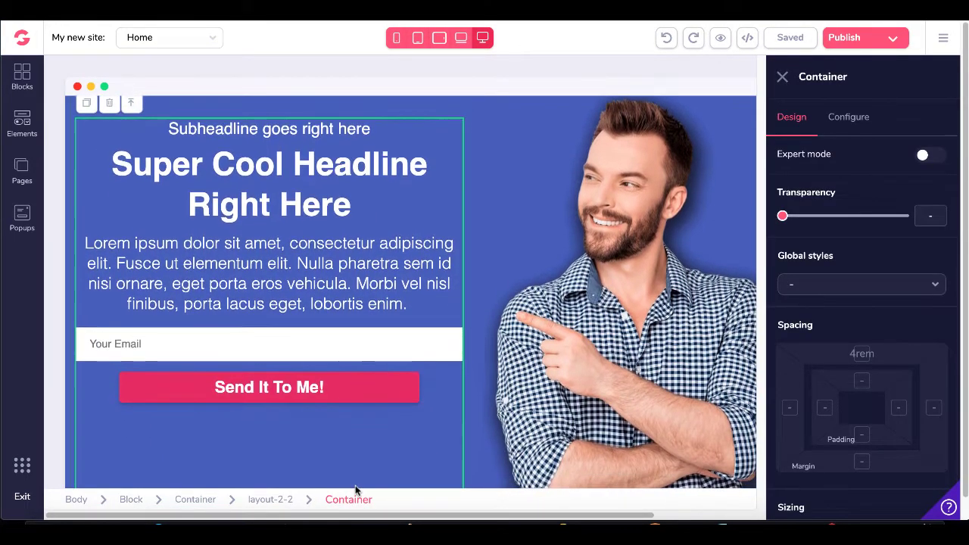
{"action": "left_click", "coordinate": [341, 354]}
{"action": "left_click", "coordinate": [111, 313]}
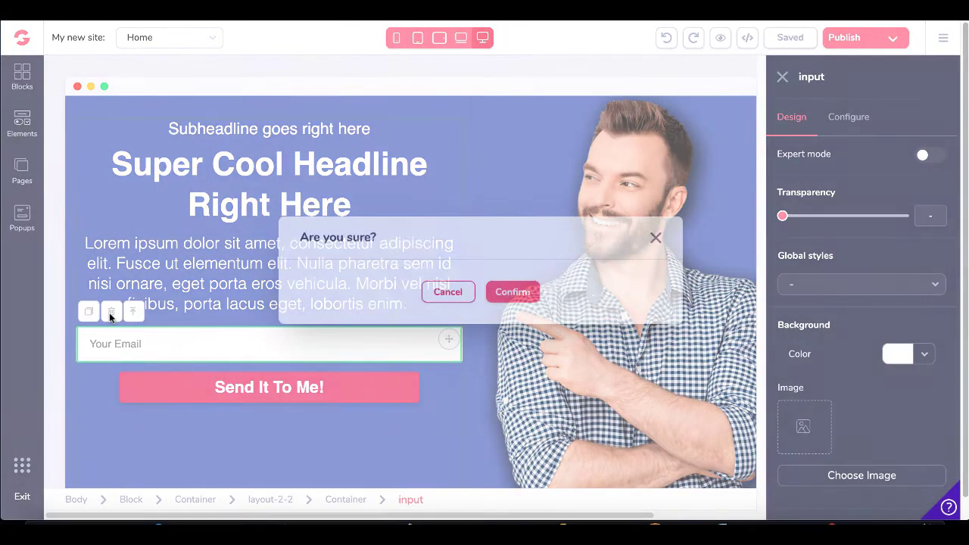
{"action": "left_click", "coordinate": [513, 296]}
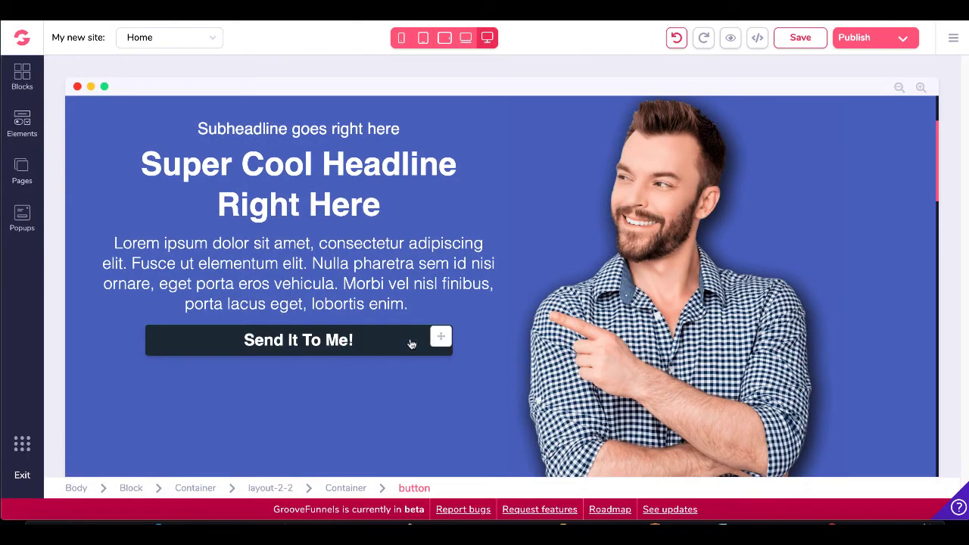
Delete the 'Send It To Me!' button
{"action": "left_click", "coordinate": [411, 345]}
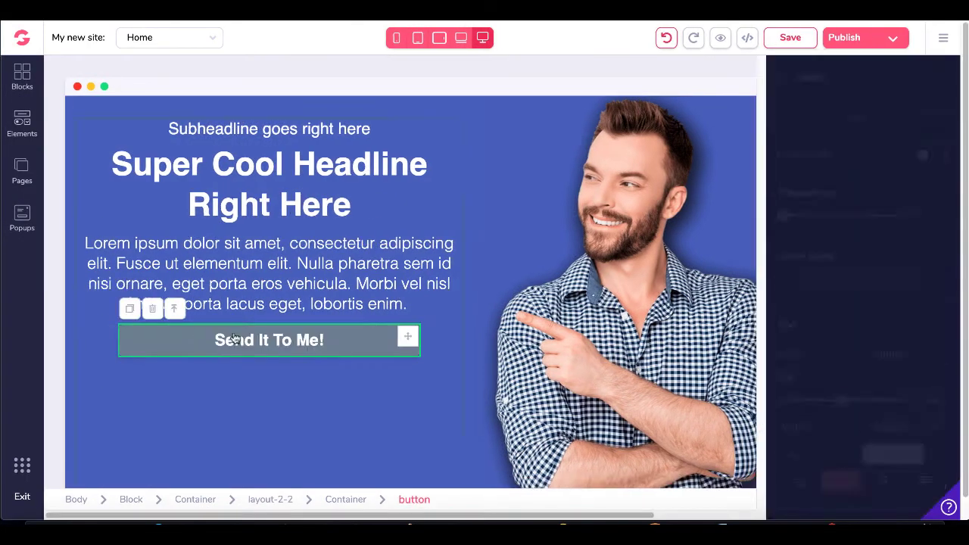
{"action": "left_click", "coordinate": [153, 309]}
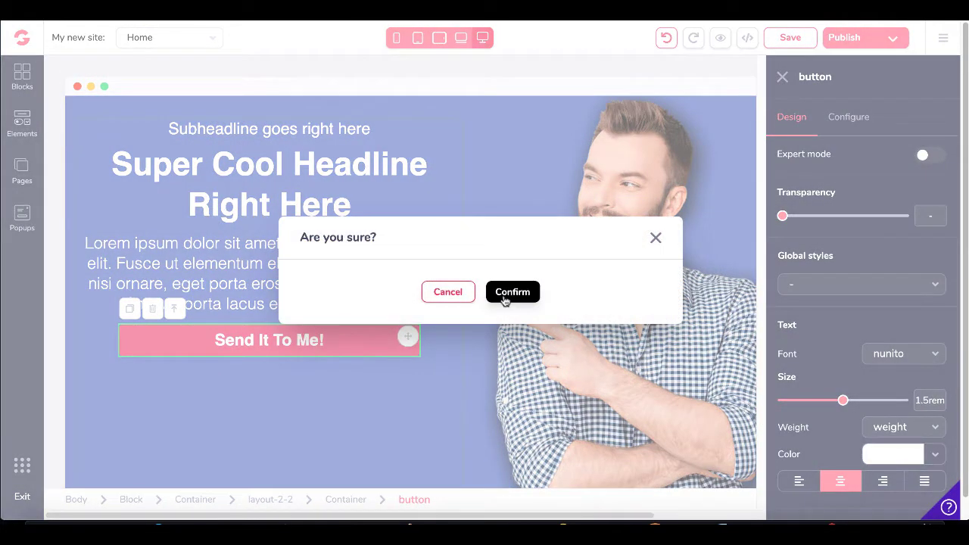
{"action": "left_click", "coordinate": [503, 300]}
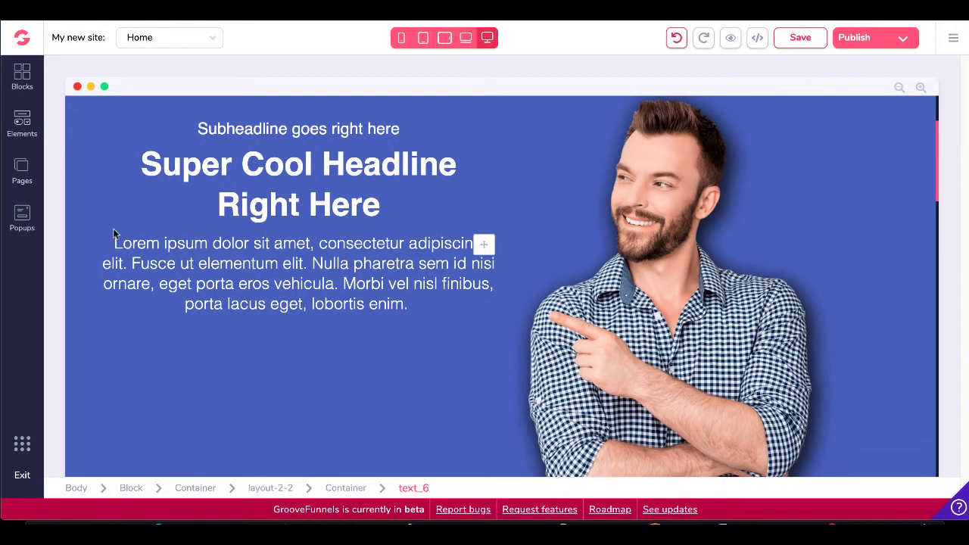
Place an Empty Form element below the Lorem ipsum paragraph and select it
{"action": "left_click", "coordinate": [24, 131]}
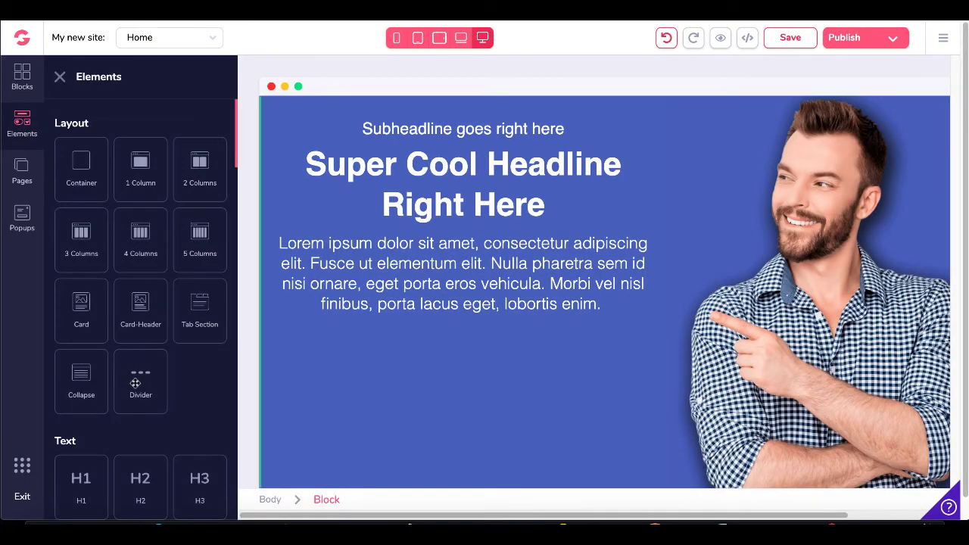
{"action": "scroll", "coordinate": [135, 383], "scroll_direction": "down", "scroll_amount": 6}
{"action": "scroll", "coordinate": [134, 383], "scroll_direction": "down", "scroll_amount": 7}
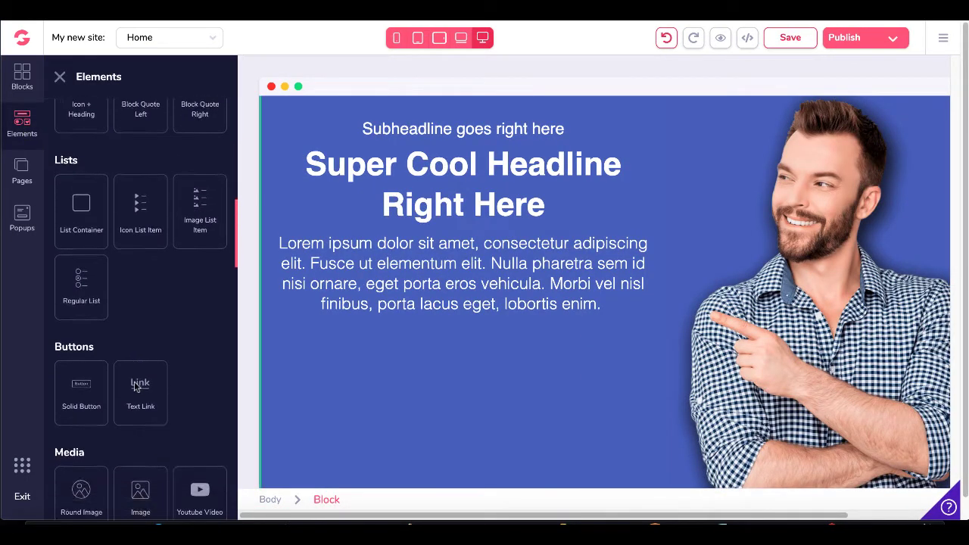
{"action": "scroll", "coordinate": [135, 383], "scroll_direction": "down", "scroll_amount": 1}
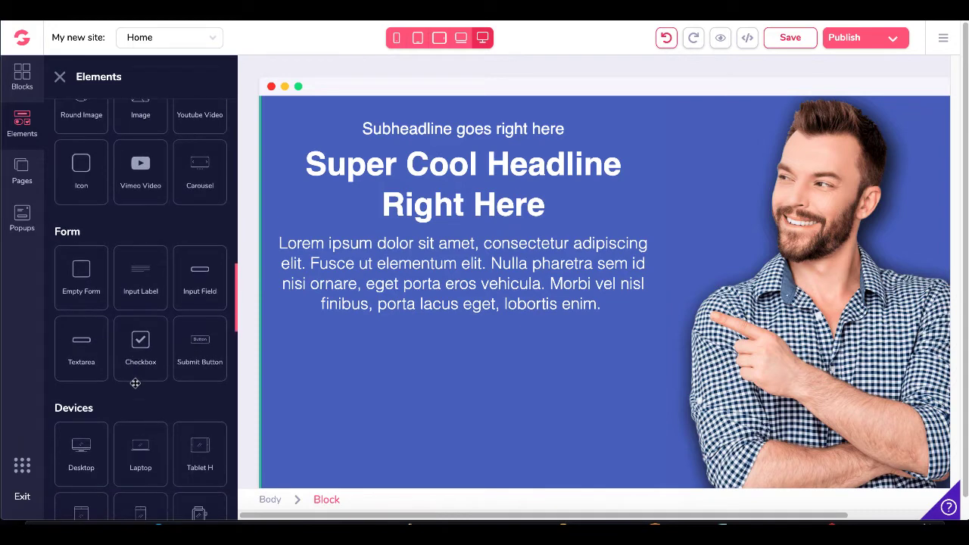
{"action": "left_click_drag", "start_coordinate": [81, 279], "coordinate": [392, 311]}
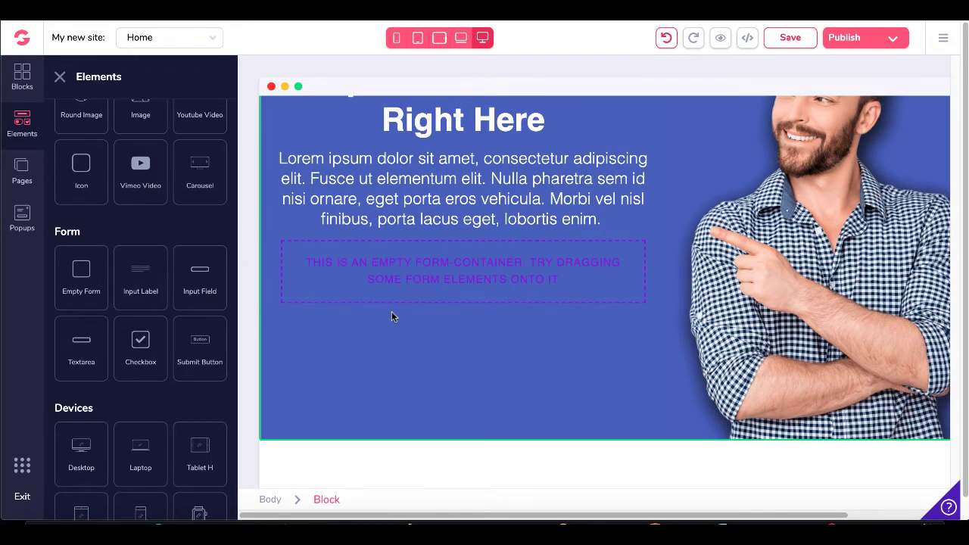
{"action": "left_click", "coordinate": [392, 311]}
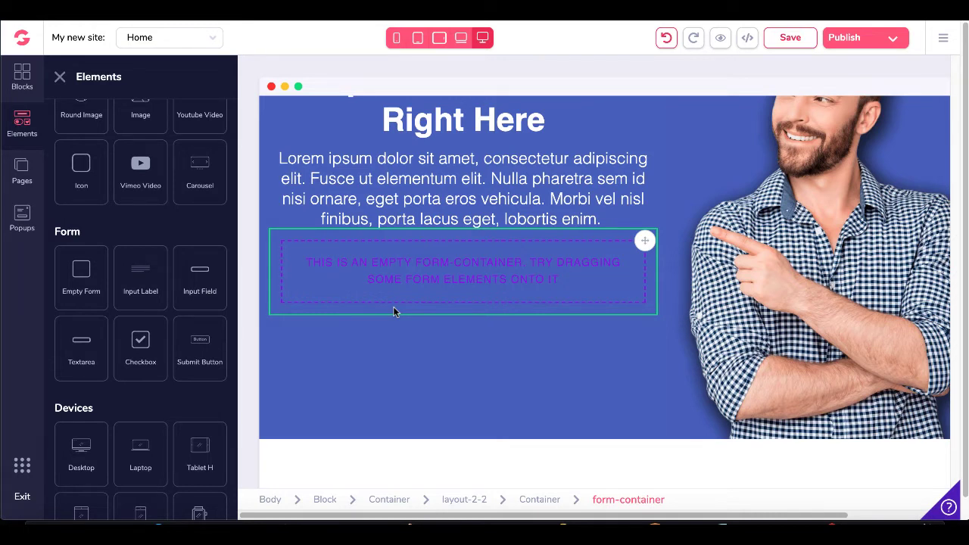
Add input fields to the empty form container
{"action": "left_click_drag", "start_coordinate": [199, 279], "coordinate": [366, 292]}
{"action": "left_click_drag", "start_coordinate": [375, 280], "coordinate": [385, 276]}
{"action": "left_click_drag", "start_coordinate": [200, 272], "coordinate": [333, 284]}
{"action": "left_click_drag", "start_coordinate": [219, 283], "coordinate": [329, 326]}
Add a Submit button to the form, positioned beneath the input fields
{"action": "left_click_drag", "start_coordinate": [219, 351], "coordinate": [390, 336]}
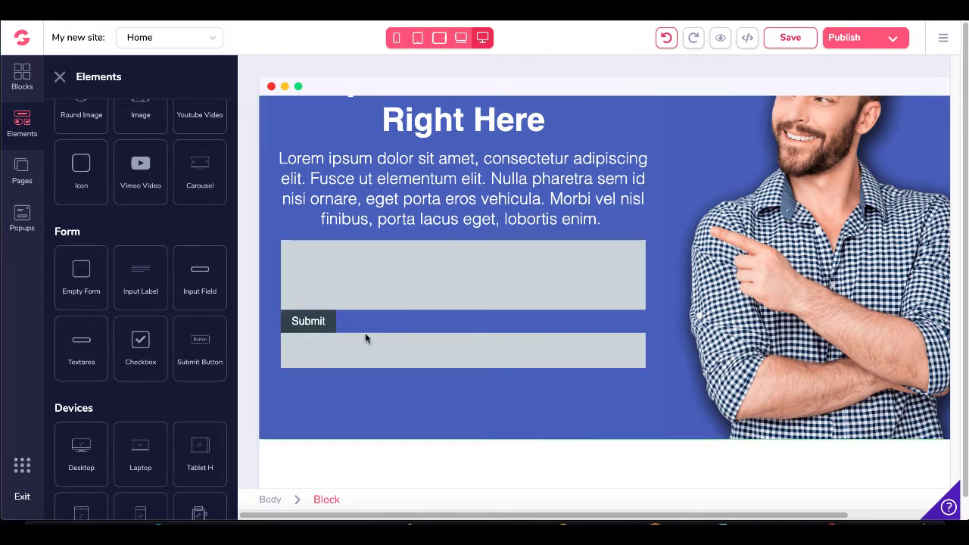
{"action": "left_click", "coordinate": [321, 323]}
{"action": "left_click_drag", "start_coordinate": [326, 331], "coordinate": [336, 340]}
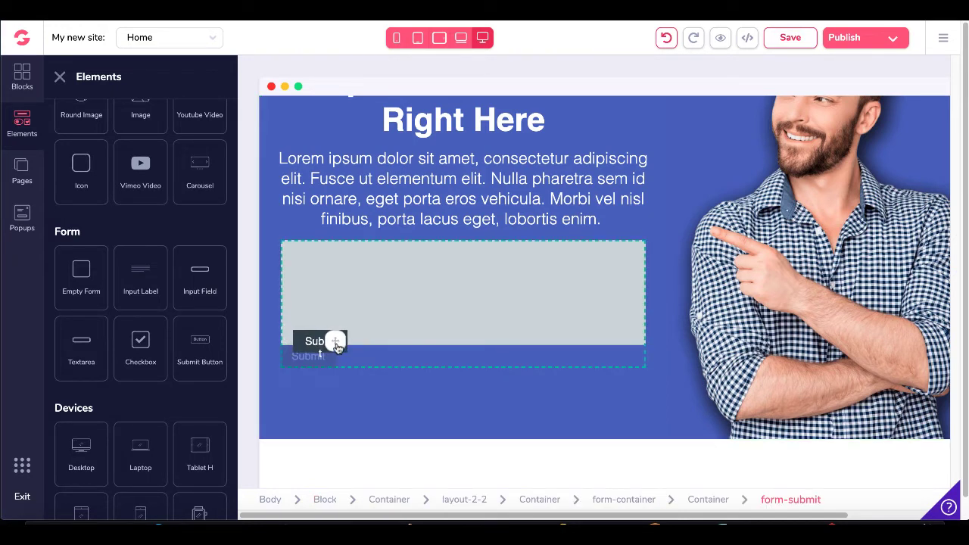
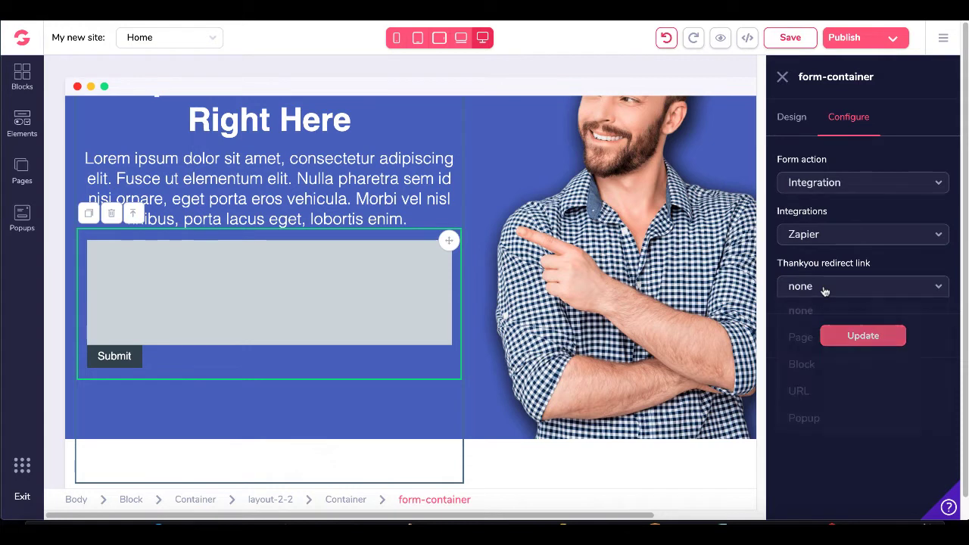
{"action": "left_click", "coordinate": [805, 395]}
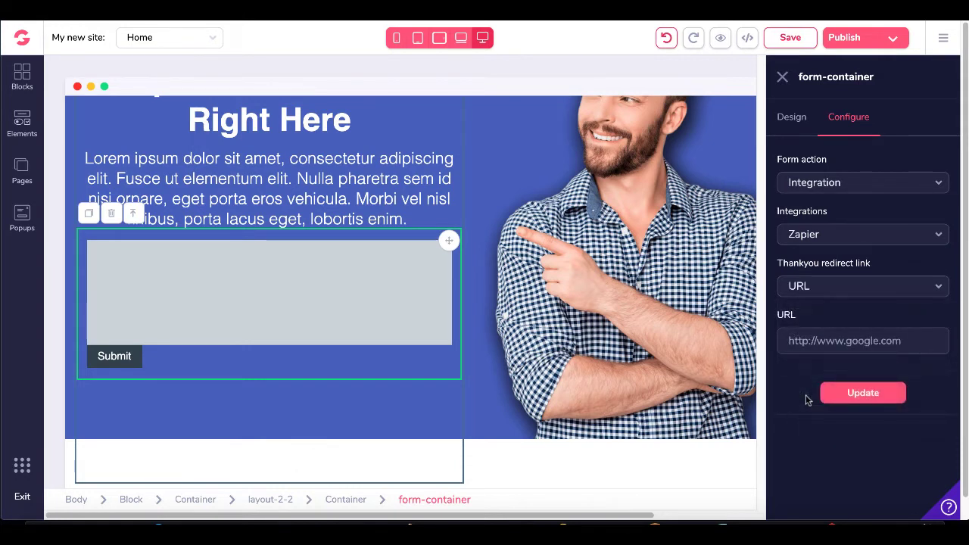
{"action": "type", "text": "ht"}
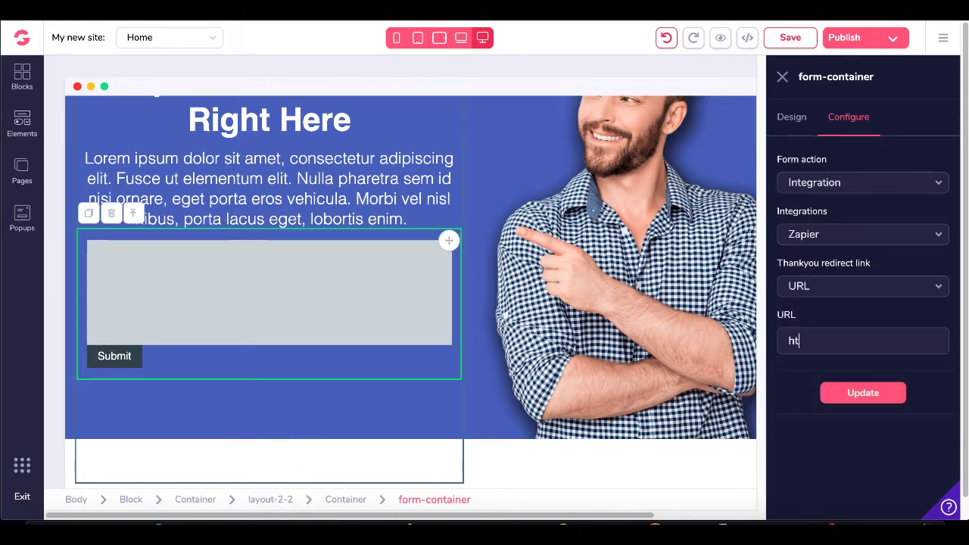
{"action": "type", "text": "tps://30minutemarketing.net"}
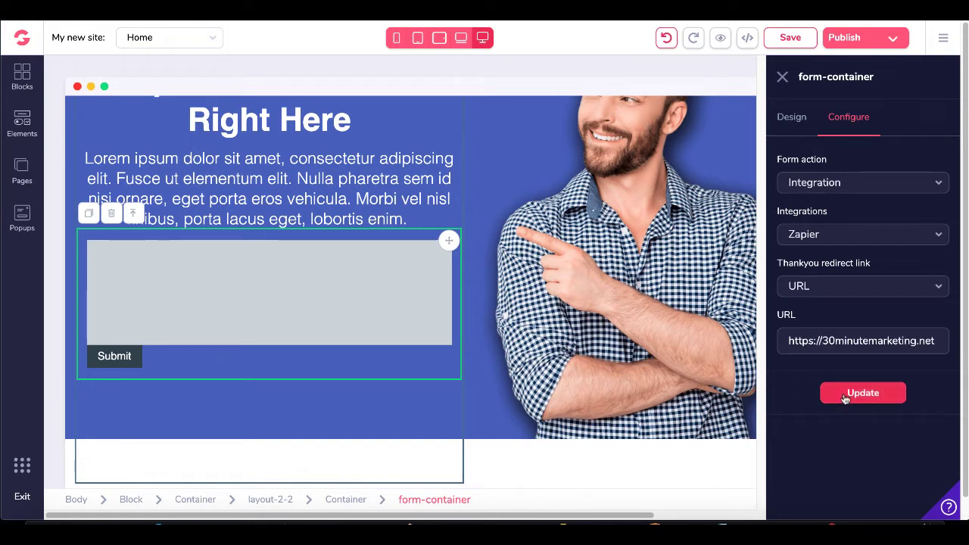
{"action": "left_click", "coordinate": [881, 391]}
{"action": "left_click", "coordinate": [369, 250]}
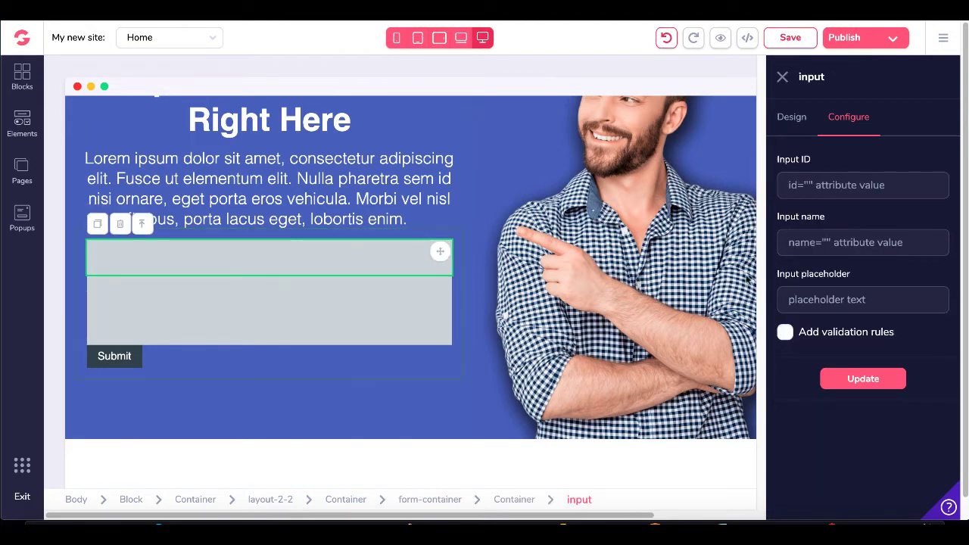
Give the first field the ID and name 'name' with placeholder 'Enter Name'
{"action": "left_click", "coordinate": [818, 185]}
{"action": "type", "text": "name"}
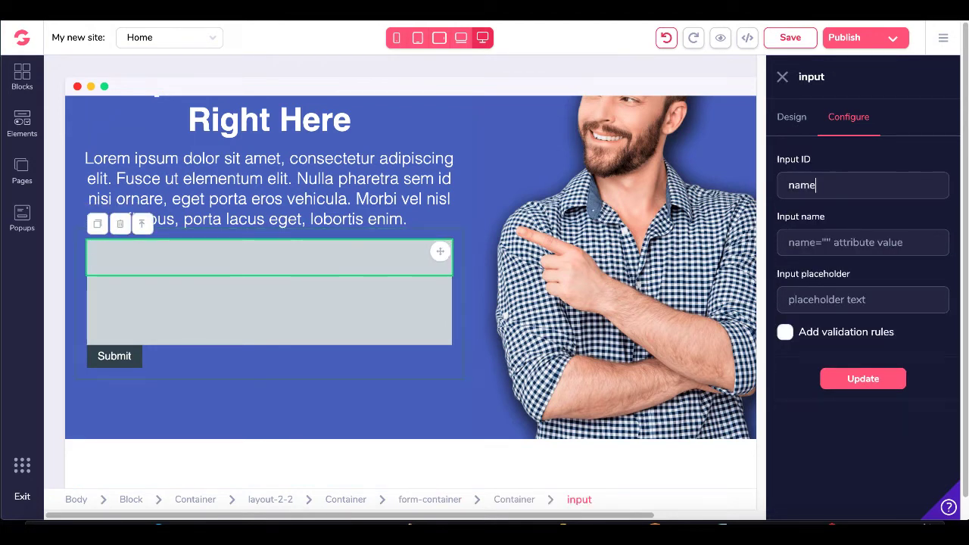
{"action": "key", "text": "Tab"}
{"action": "type", "text": "name"}
{"action": "key", "text": "Tab"}
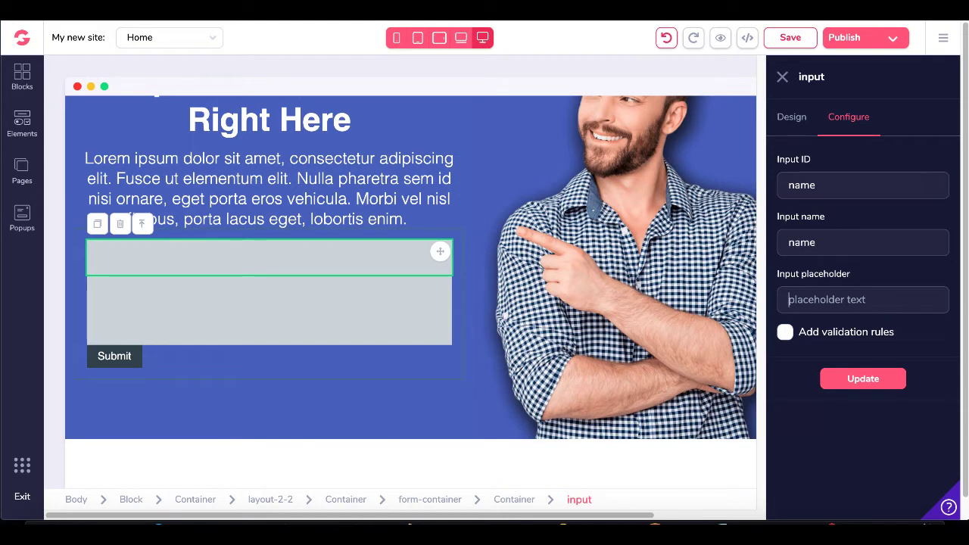
{"action": "type", "text": "Enter Name"}
{"action": "left_click", "coordinate": [863, 379]}
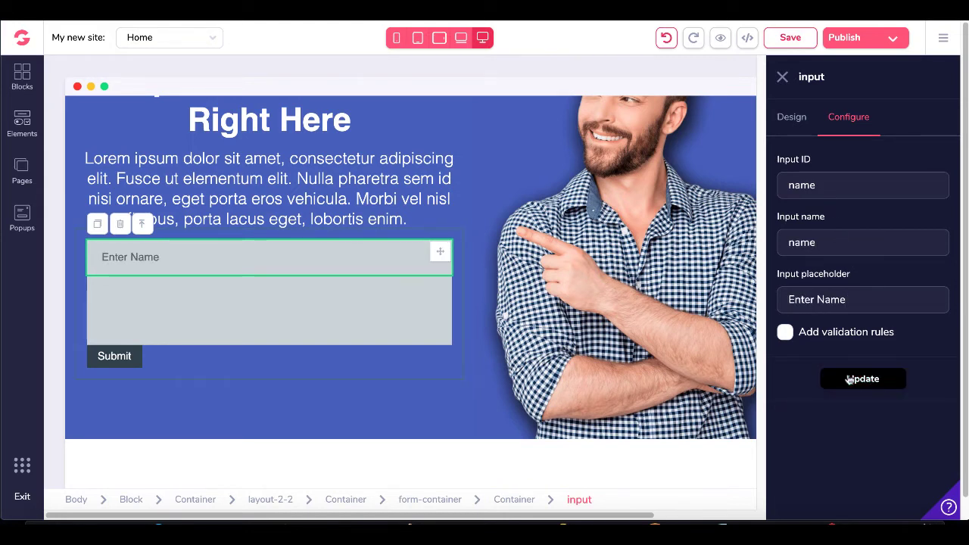
Set the second field's ID to email, name to eamail, placeholder to 'Enter Email'
{"action": "left_click", "coordinate": [192, 287]}
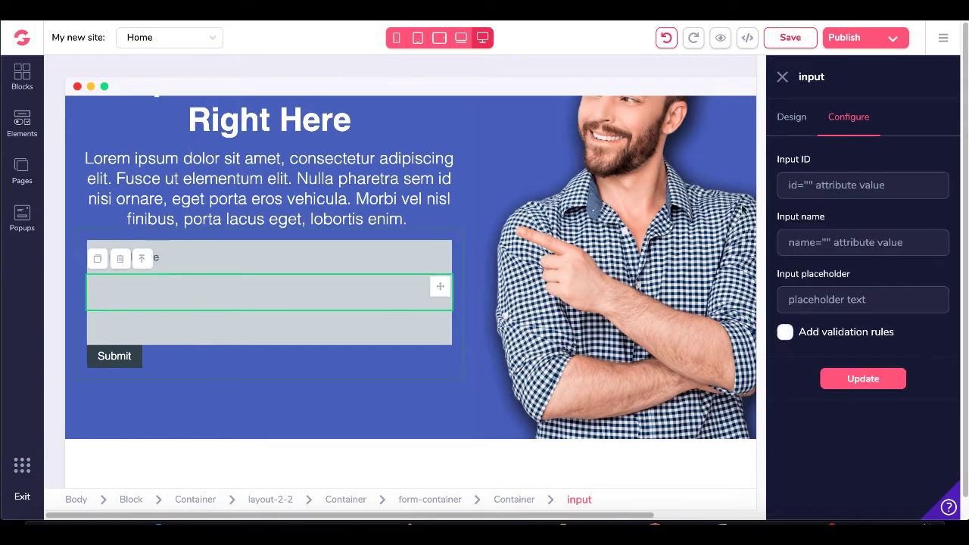
{"action": "left_click", "coordinate": [833, 186]}
{"action": "type", "text": "email"}
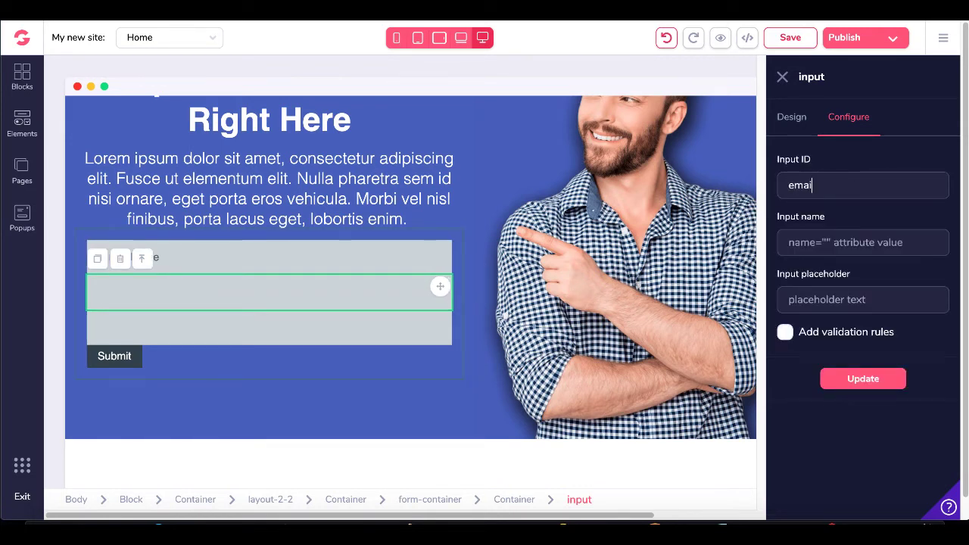
{"action": "key", "text": "Tab"}
{"action": "type", "text": "ea"}
{"action": "type", "text": "mail"}
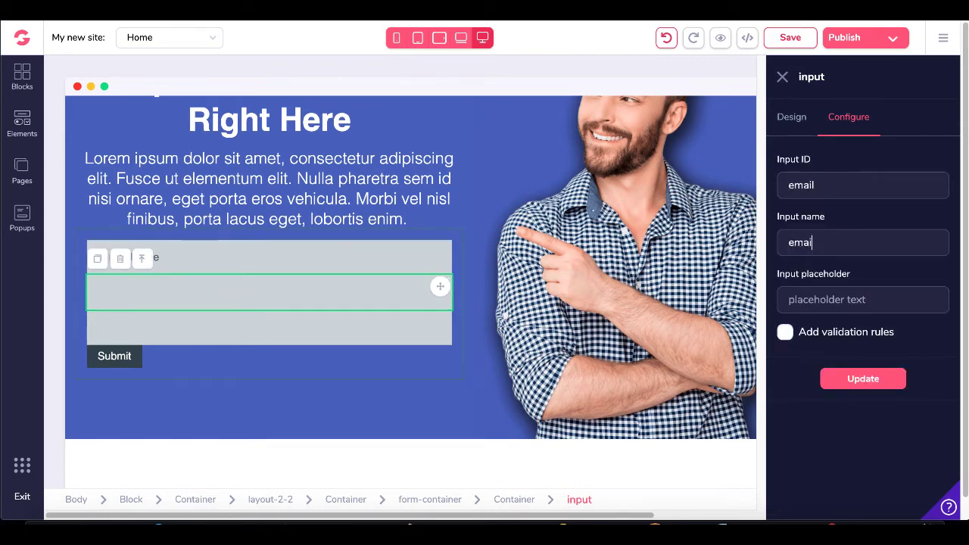
{"action": "key", "text": "Tab"}
{"action": "type", "text": "Enter Email"}
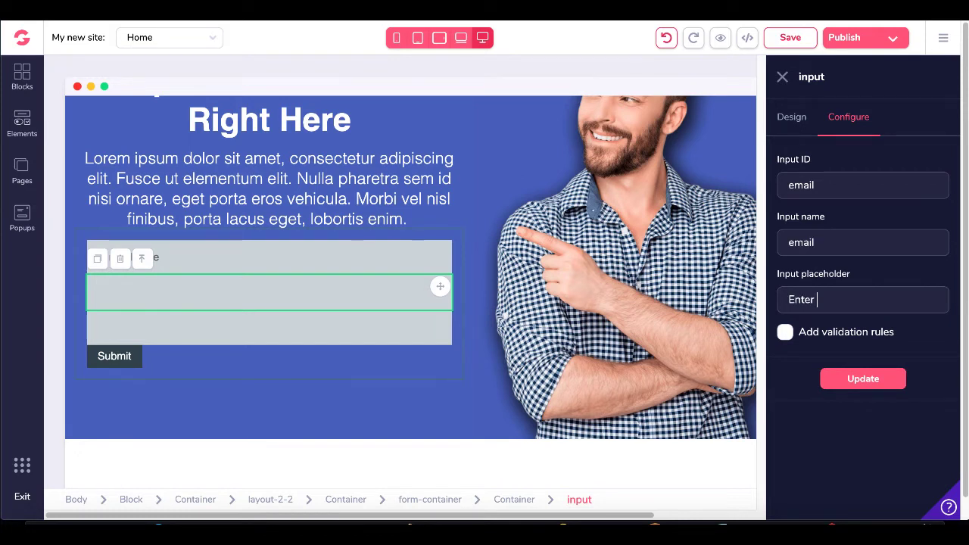
{"action": "left_click", "coordinate": [848, 380]}
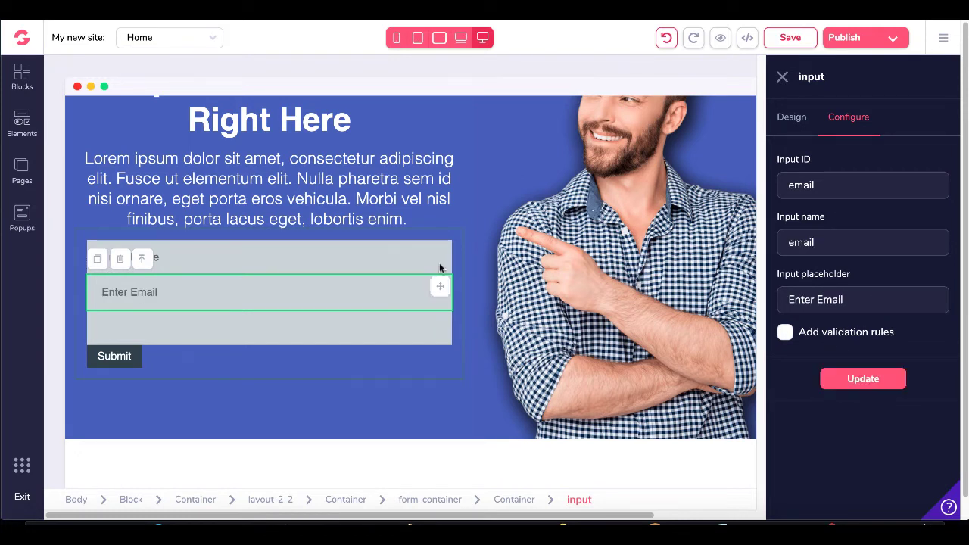
Give the third field the ID and name 'phone' with placeholder 'Enter Phone'
{"action": "left_click", "coordinate": [393, 320]}
{"action": "left_click", "coordinate": [789, 183]}
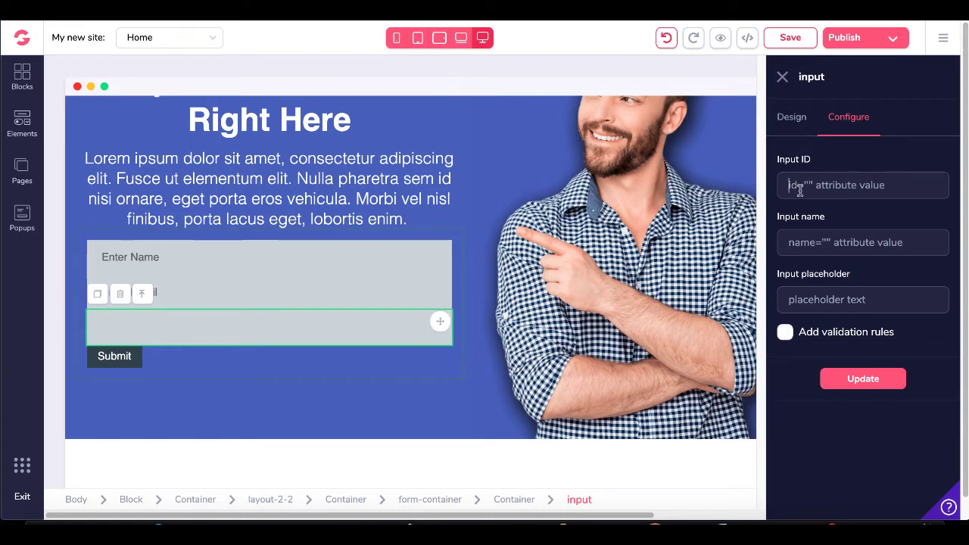
{"action": "type", "text": "h"}
{"action": "key", "text": "BackSpace"}
{"action": "type", "text": "phone"}
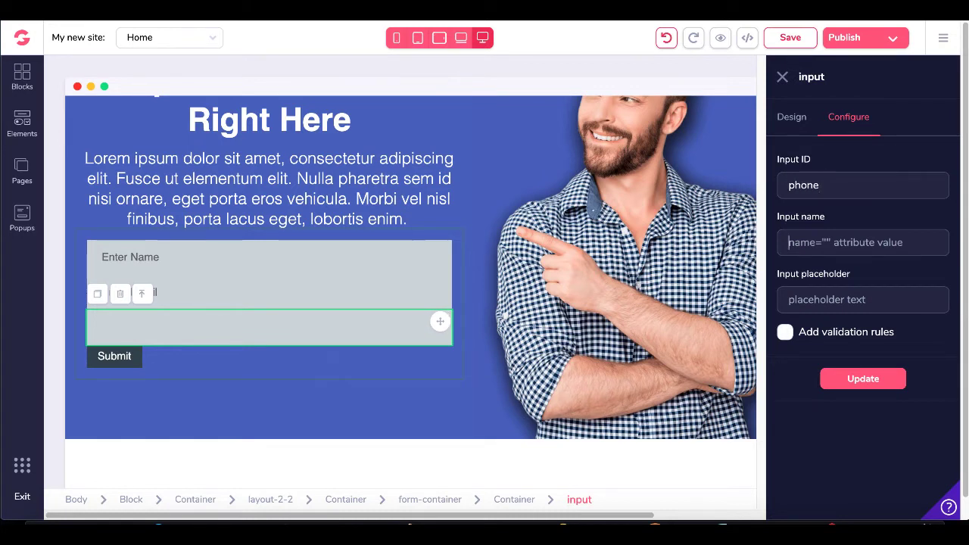
{"action": "key", "text": "Tab"}
{"action": "type", "text": "phone"}
{"action": "key", "text": "Tab"}
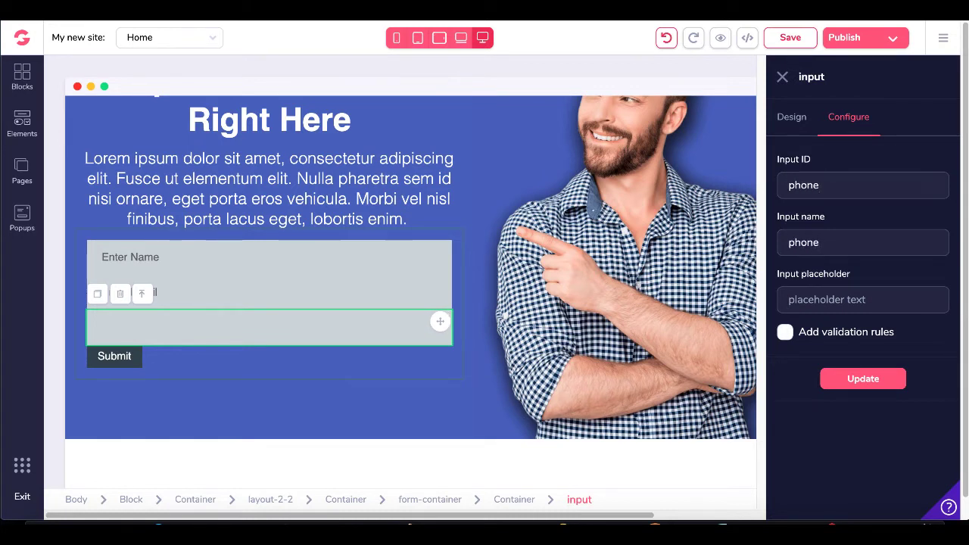
{"action": "type", "text": "Enter Phone"}
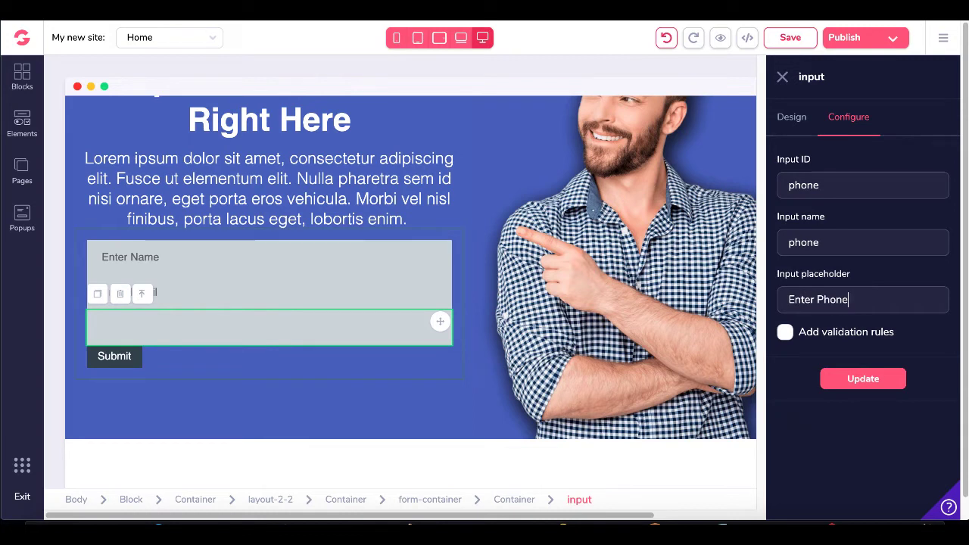
{"action": "left_click", "coordinate": [846, 380]}
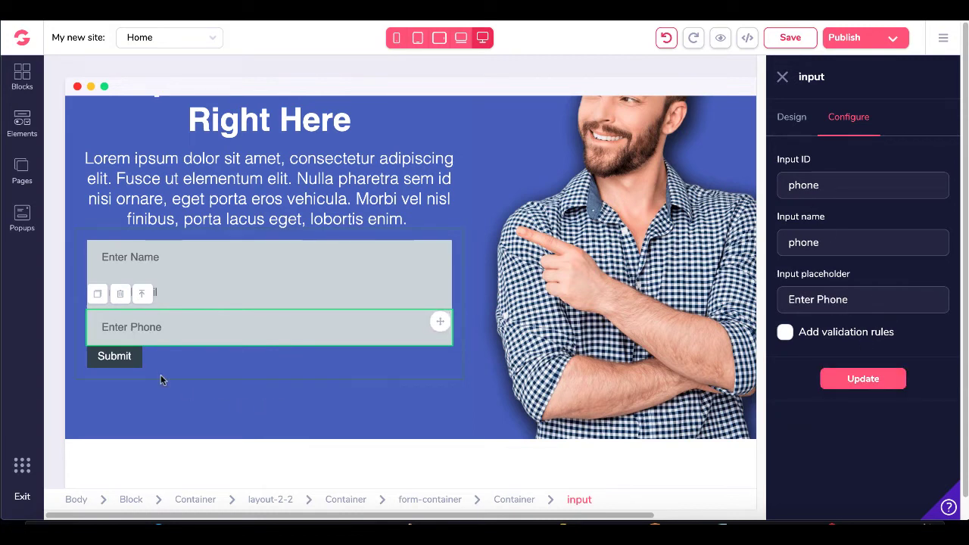
{"action": "left_click", "coordinate": [134, 365]}
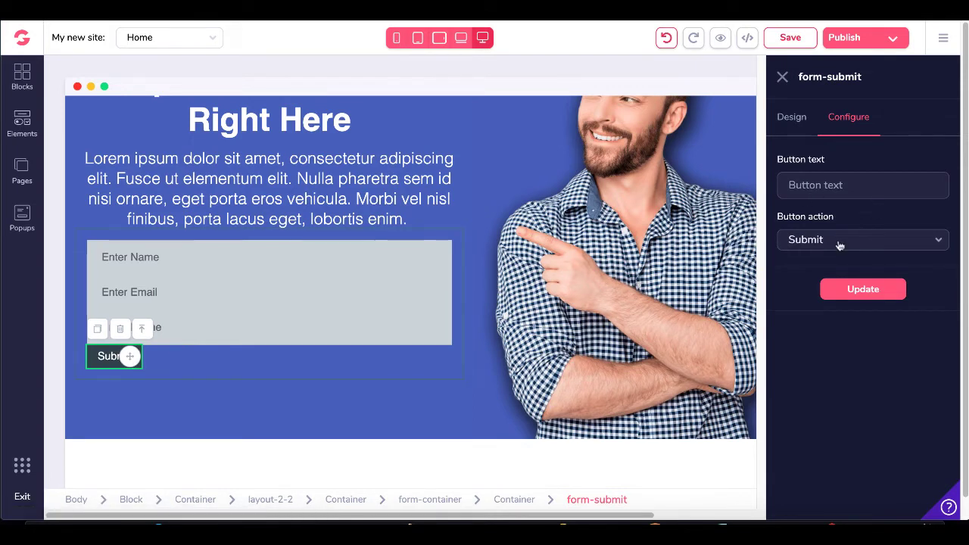
Relabel the form's submit button to 'Send Your Info'
{"action": "left_click", "coordinate": [822, 186]}
{"action": "type", "text": "Send Your Info"}
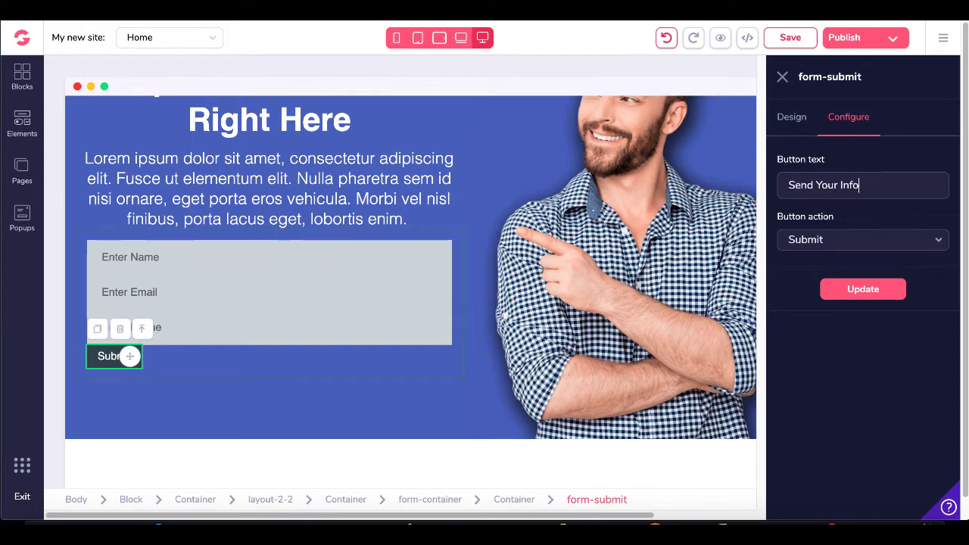
{"action": "left_click", "coordinate": [880, 294]}
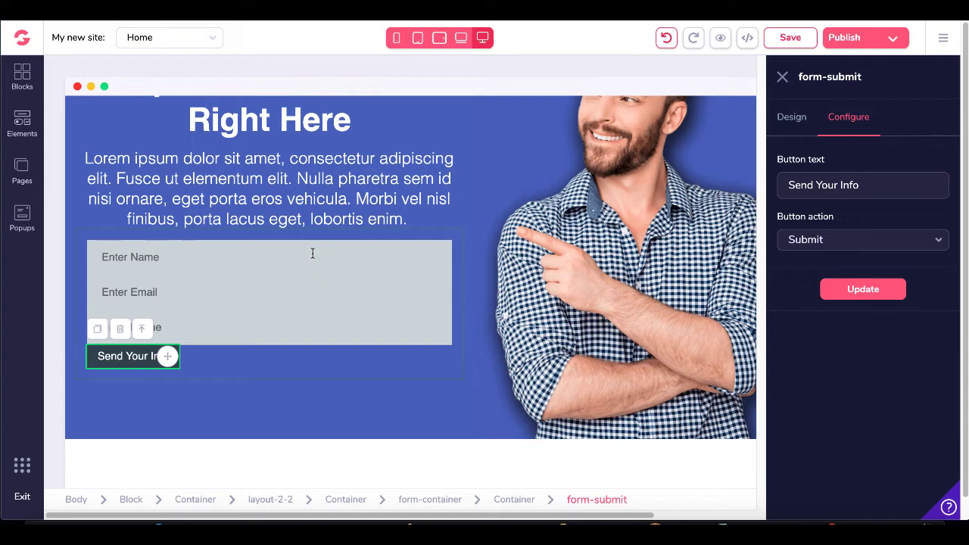
Publish the page on a GroovePages-hosted subdomain named leadpage
{"action": "left_click", "coordinate": [890, 39]}
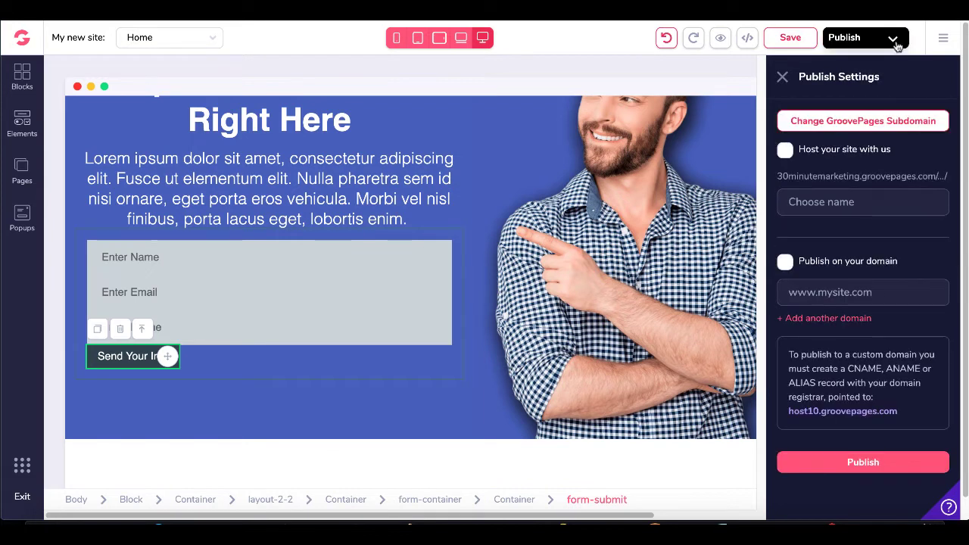
{"action": "left_click", "coordinate": [788, 152]}
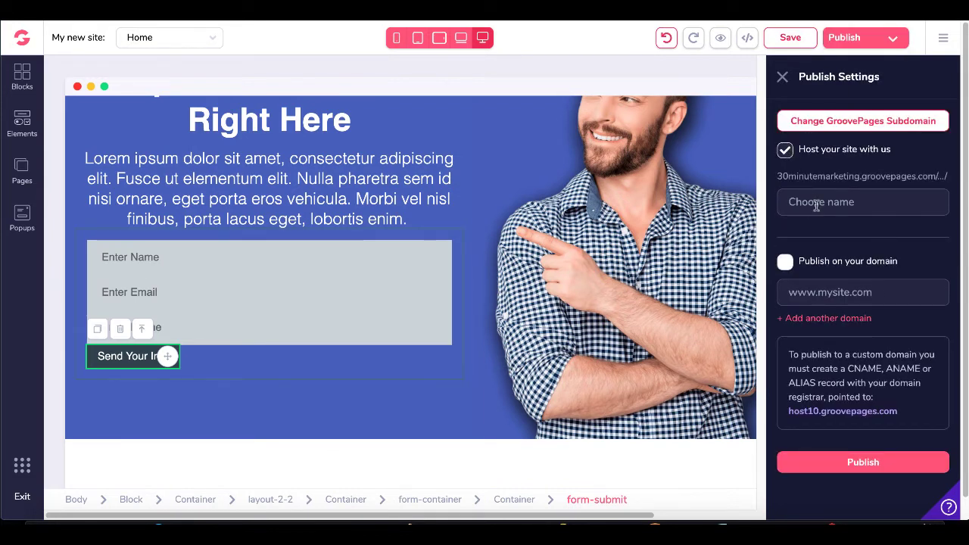
{"action": "type", "text": "leadpage"}
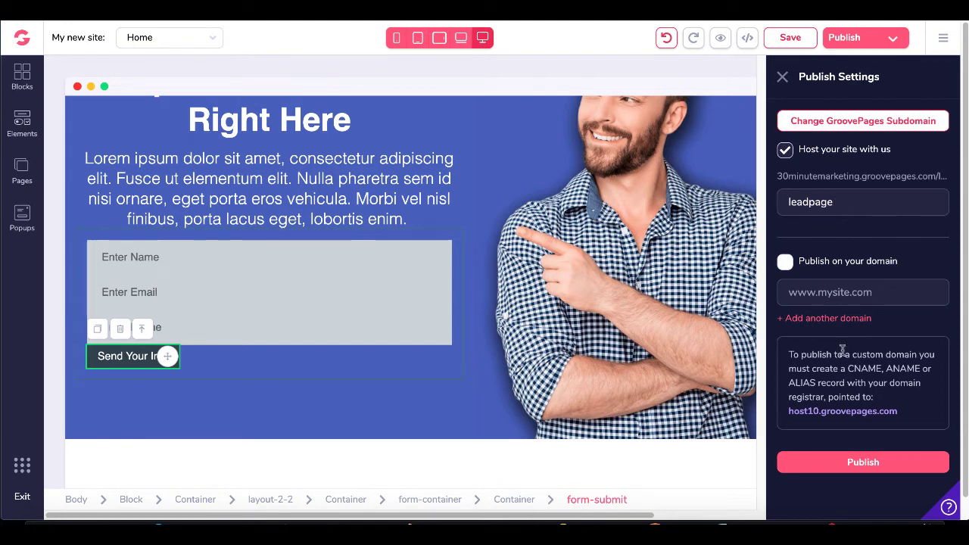
{"action": "left_click", "coordinate": [839, 464]}
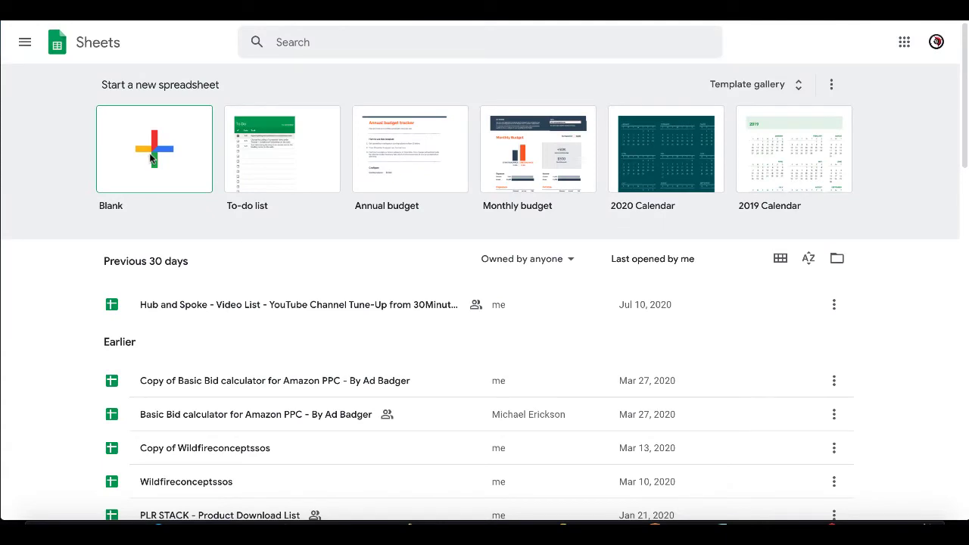
Create a blank spreadsheet titled 'GroovePages Leads'
{"action": "left_click", "coordinate": [151, 159]}
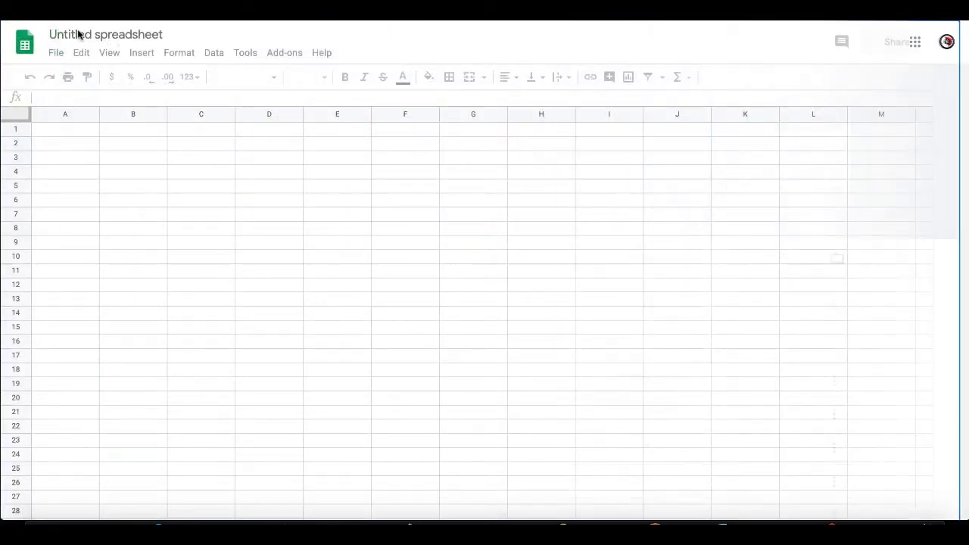
{"action": "left_click", "coordinate": [78, 34]}
{"action": "type", "text": "GrooveP"}
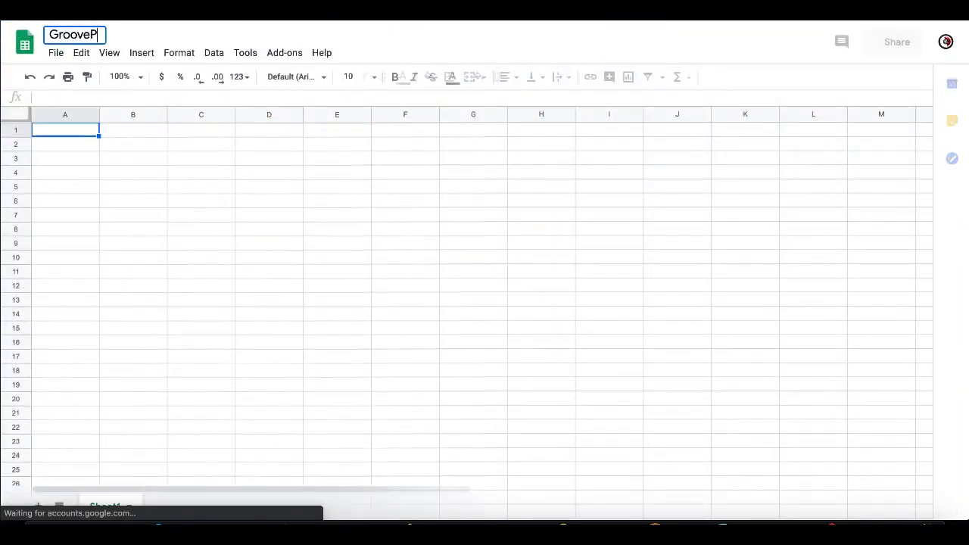
{"action": "type", "text": "ages Lead"}
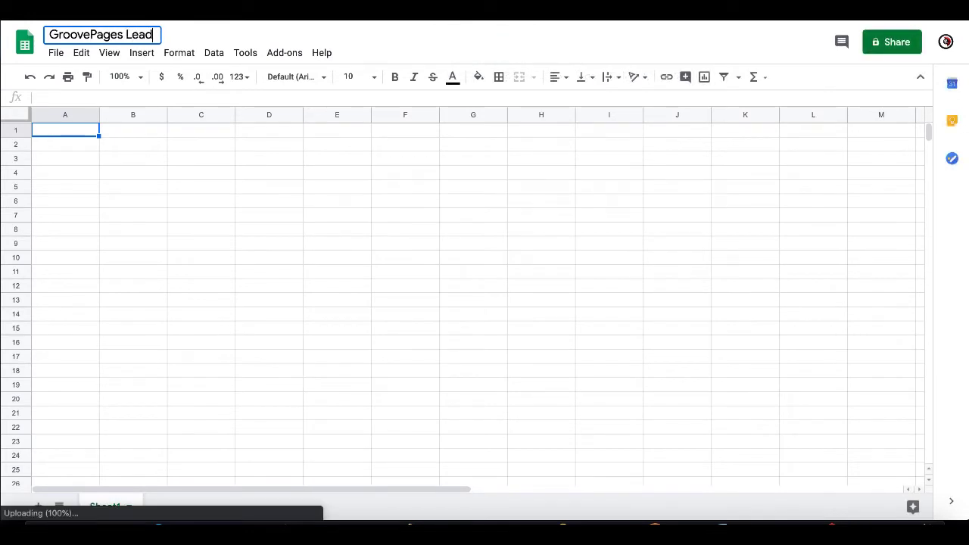
{"action": "type", "text": "s"}
Enter the headers Name, Email and Phone in cells A1 through C1
{"action": "left_click", "coordinate": [56, 136]}
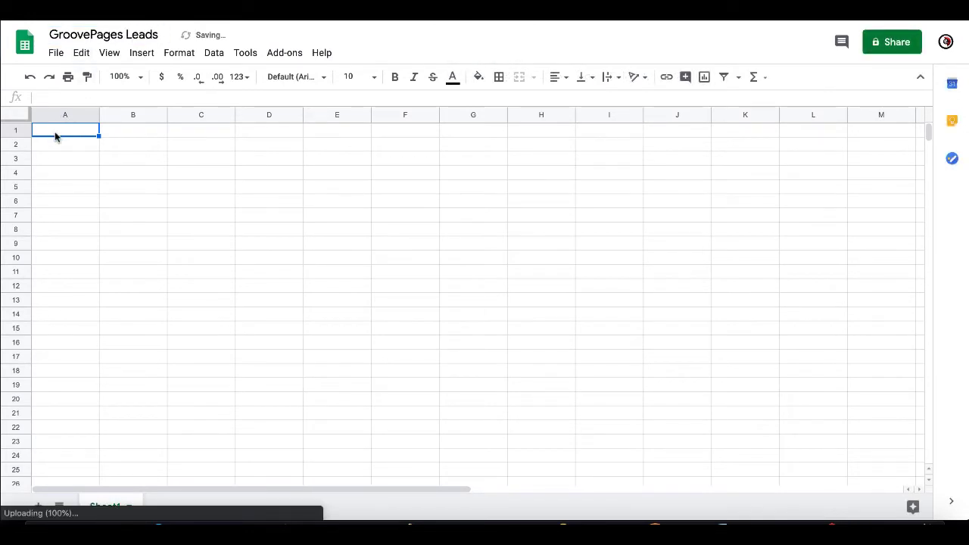
{"action": "type", "text": "Name"}
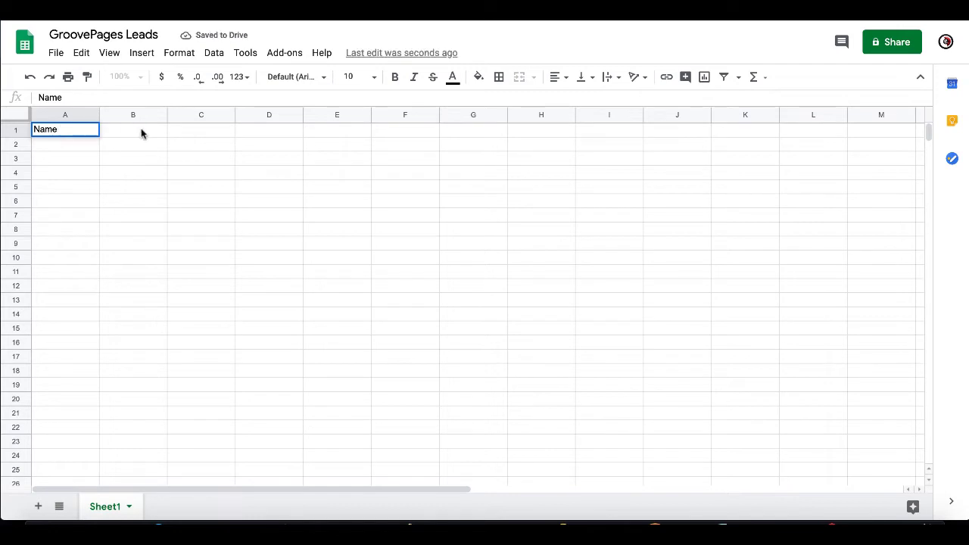
{"action": "key", "text": "Tab"}
{"action": "type", "text": "Email"}
{"action": "key", "text": "Tab"}
{"action": "type", "text": "Phone"}
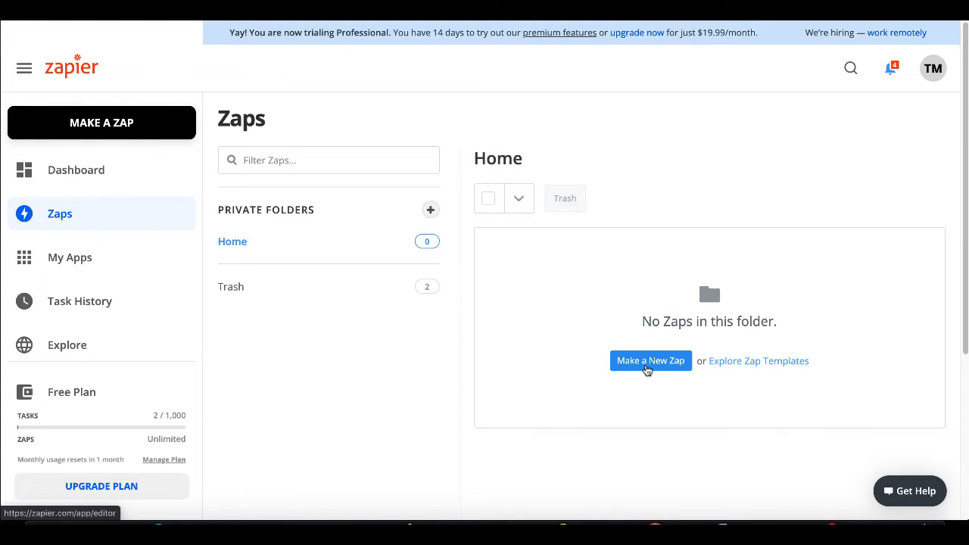
Start a new Zap with GrooveFunnels New Form Submission as the trigger
{"action": "left_click", "coordinate": [647, 366]}
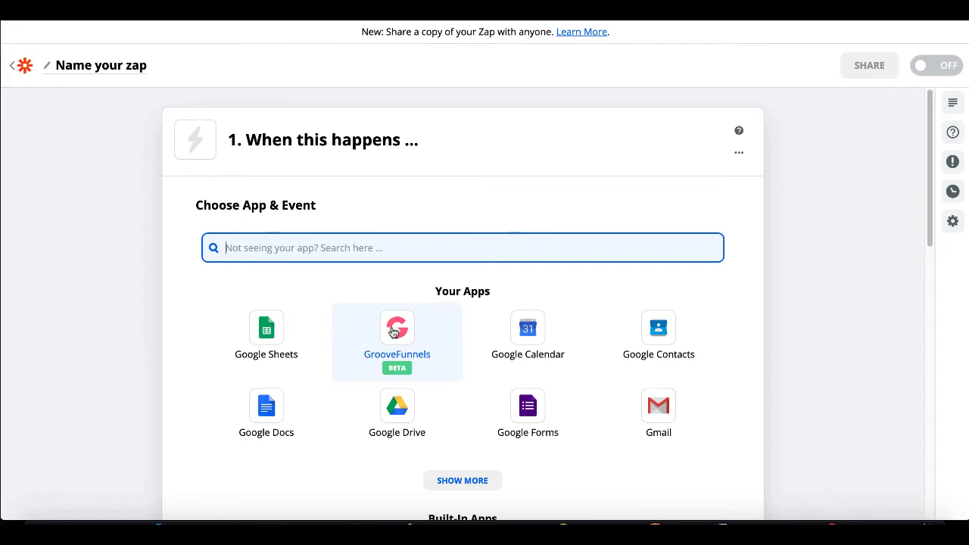
{"action": "left_click", "coordinate": [394, 333]}
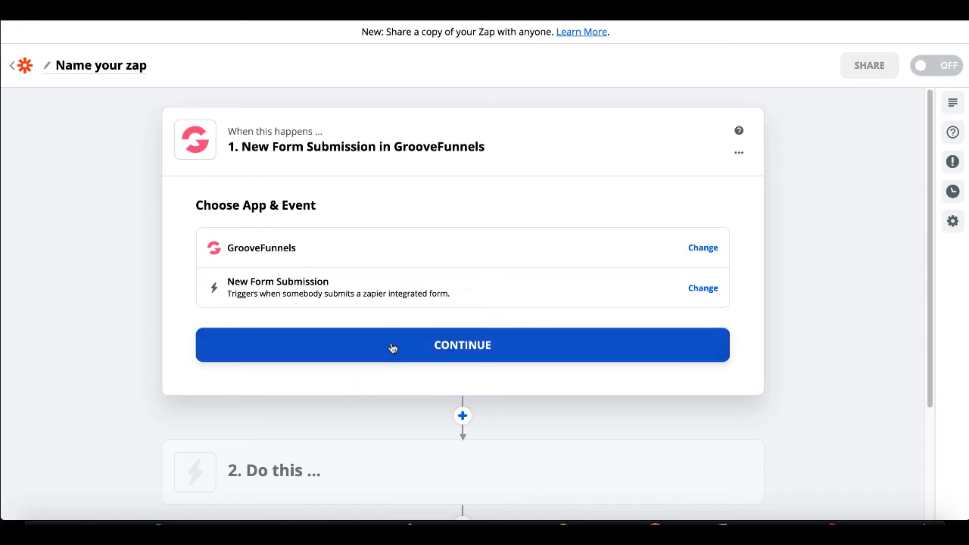
{"action": "left_click", "coordinate": [393, 347]}
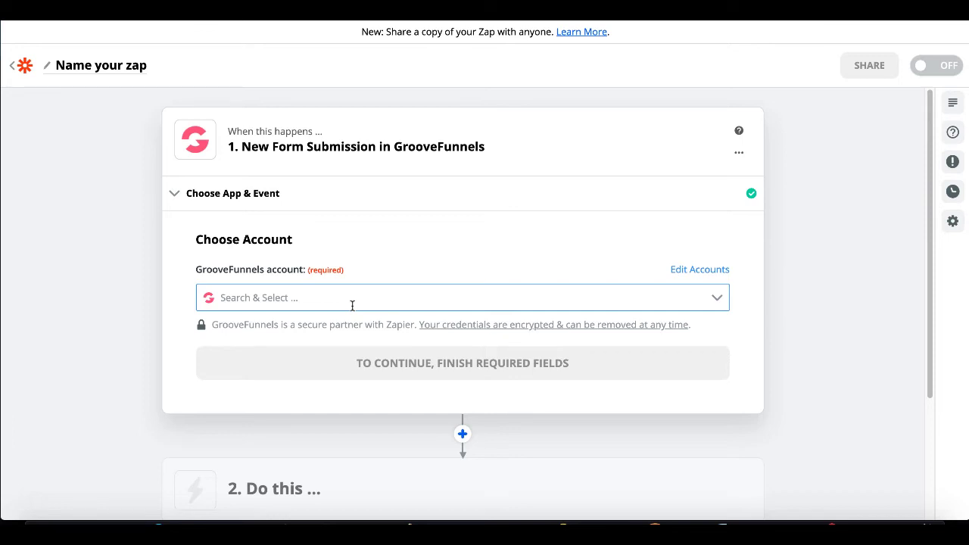
Link the trigger to the connected GrooveFunnels account and set Integration to Zapier
{"action": "left_click", "coordinate": [352, 299]}
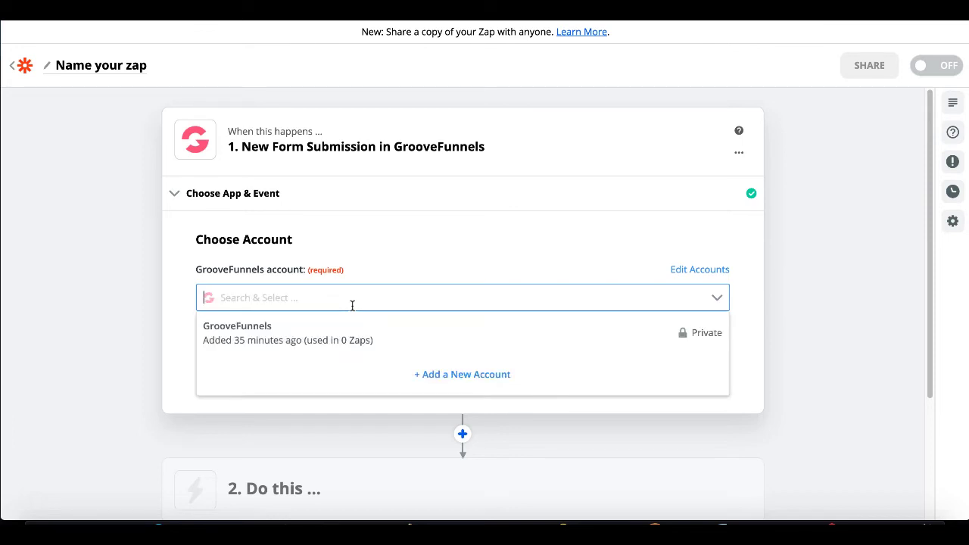
{"action": "left_click", "coordinate": [318, 332]}
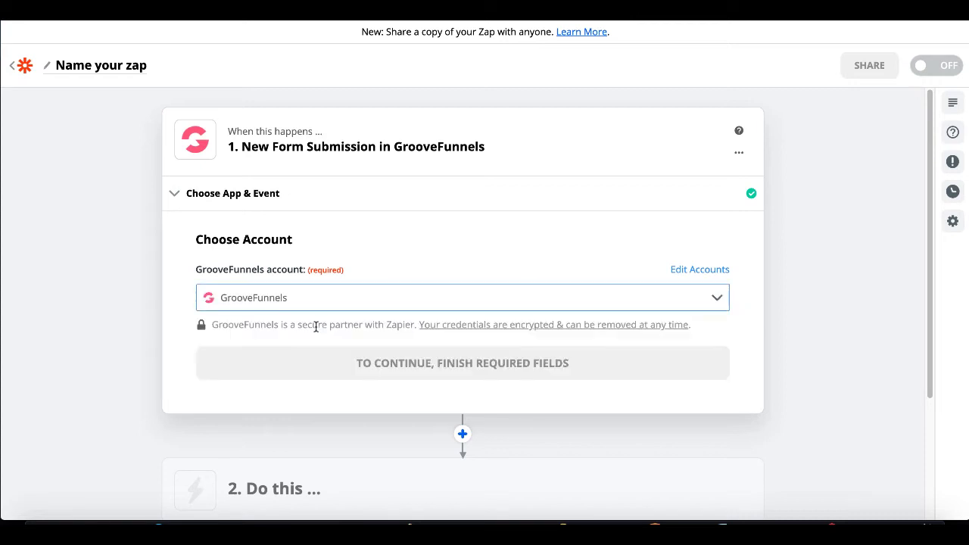
{"action": "left_click", "coordinate": [334, 366]}
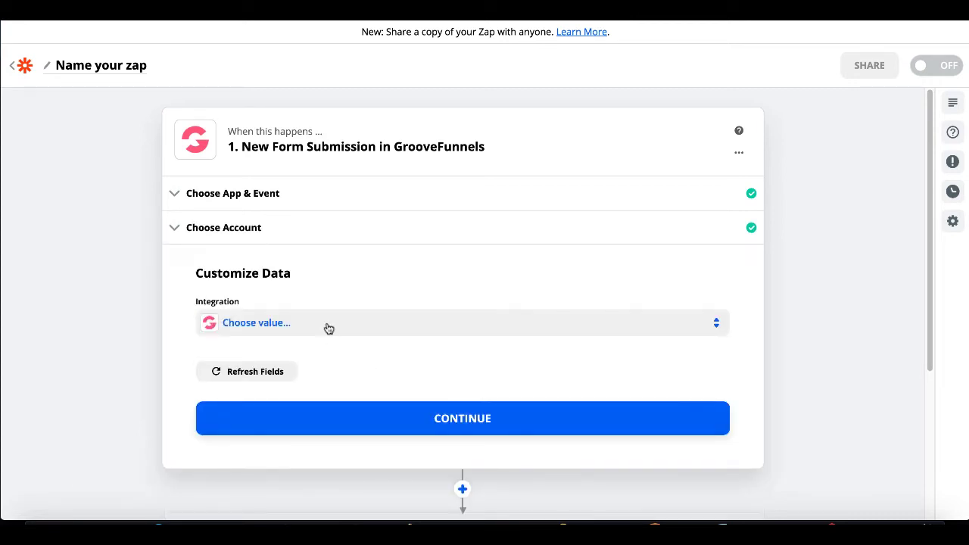
{"action": "left_click", "coordinate": [329, 326]}
{"action": "left_click", "coordinate": [220, 444]}
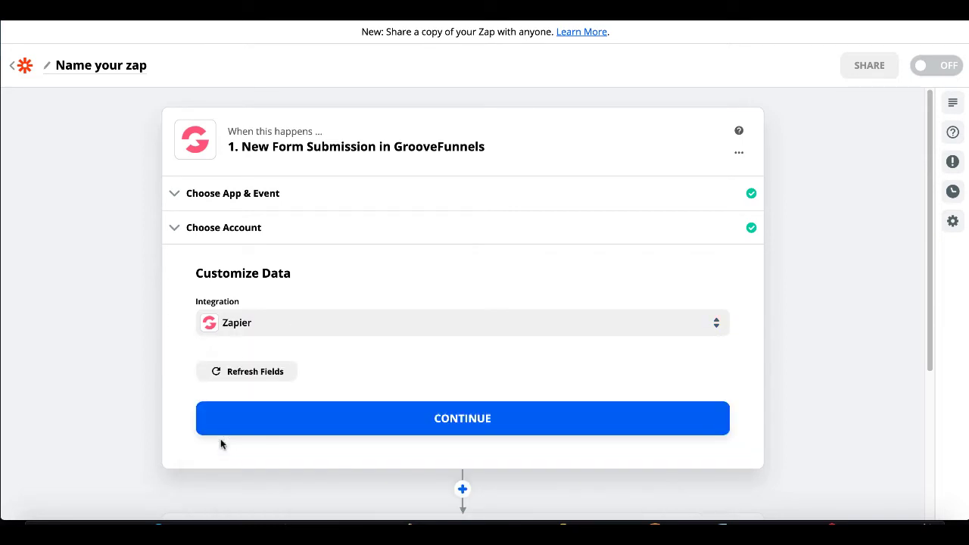
{"action": "left_click", "coordinate": [302, 420]}
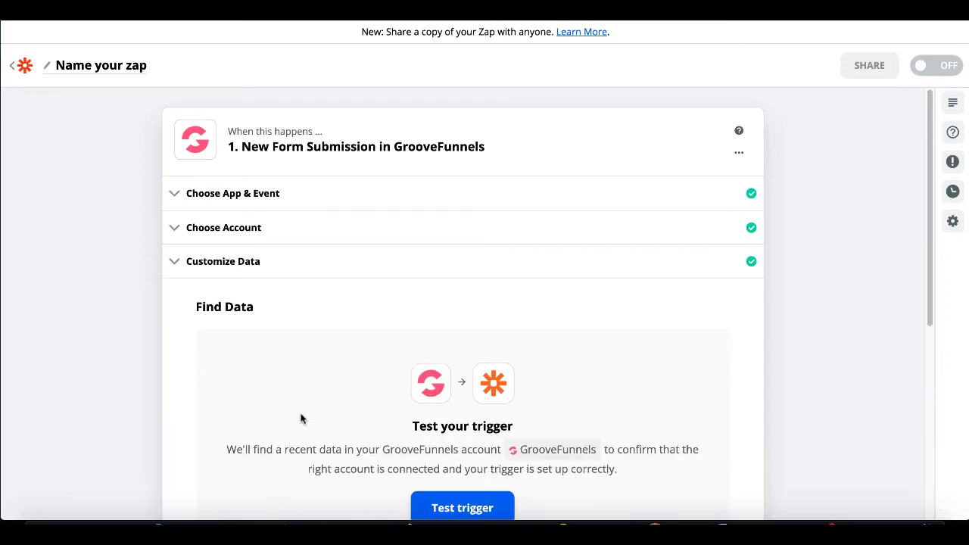
{"action": "scroll", "coordinate": [301, 418], "scroll_direction": "down", "scroll_amount": 2}
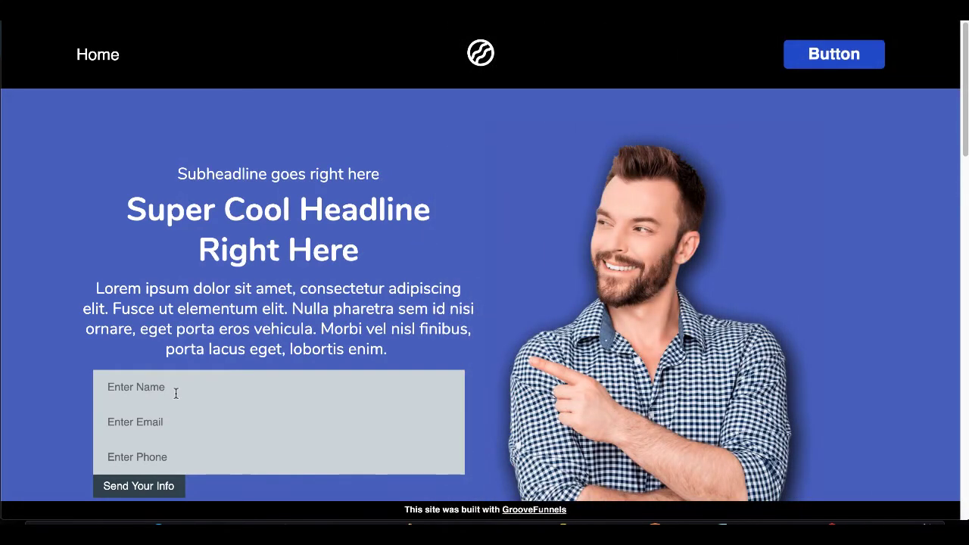
Submit a test lead with a sample name, e-mail address and phone number
{"action": "left_click", "coordinate": [176, 393]}
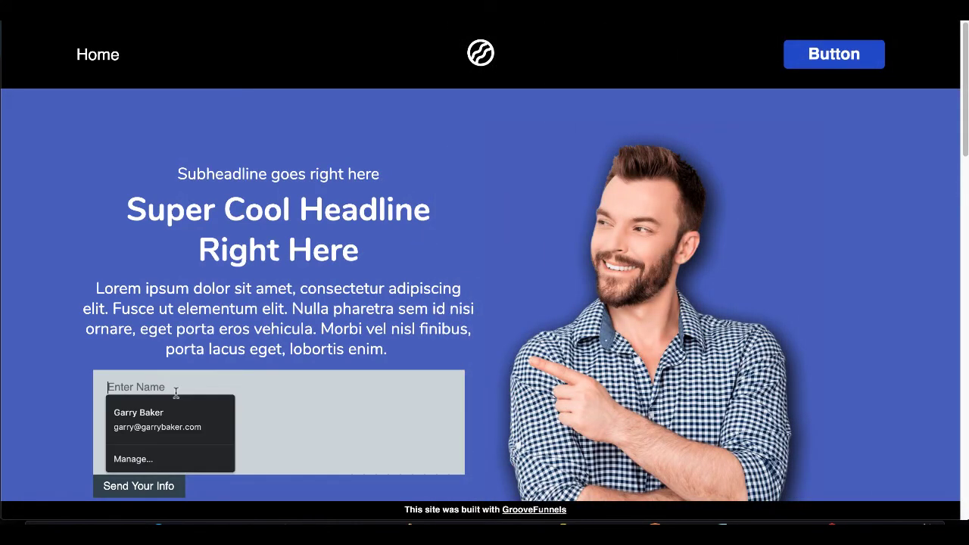
{"action": "type", "text": "gla"}
{"action": "key", "text": "BackSpace"}
{"action": "type", "text": "b"}
{"action": "key", "text": "Tab"}
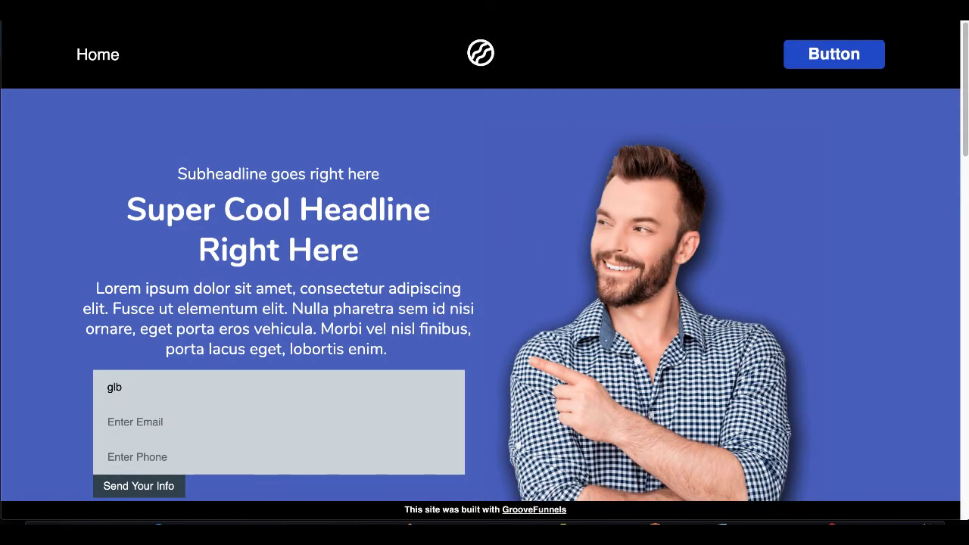
{"action": "type", "text": "glb@test.com"}
{"action": "key", "text": "Tab"}
{"action": "type", "text": "12"}
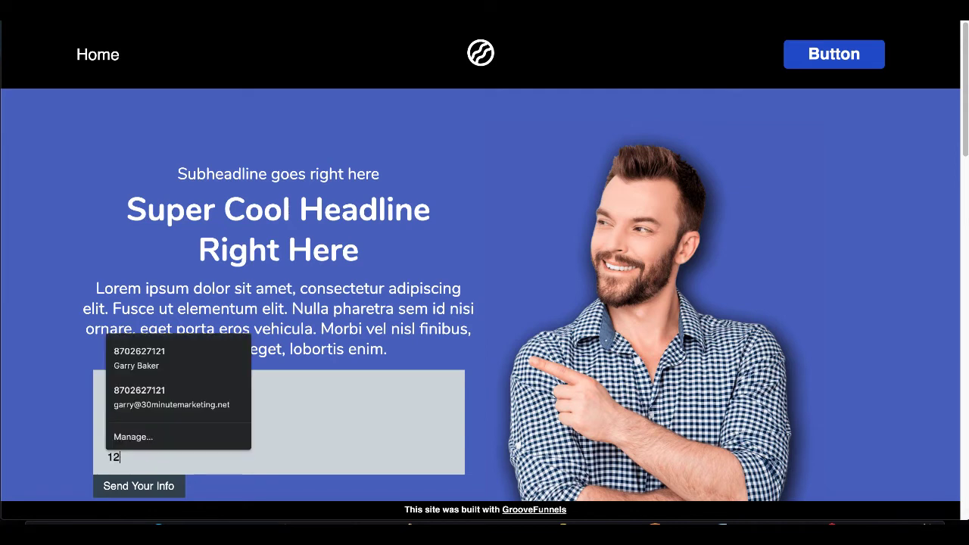
{"action": "type", "text": "31231234"}
{"action": "left_click", "coordinate": [175, 487]}
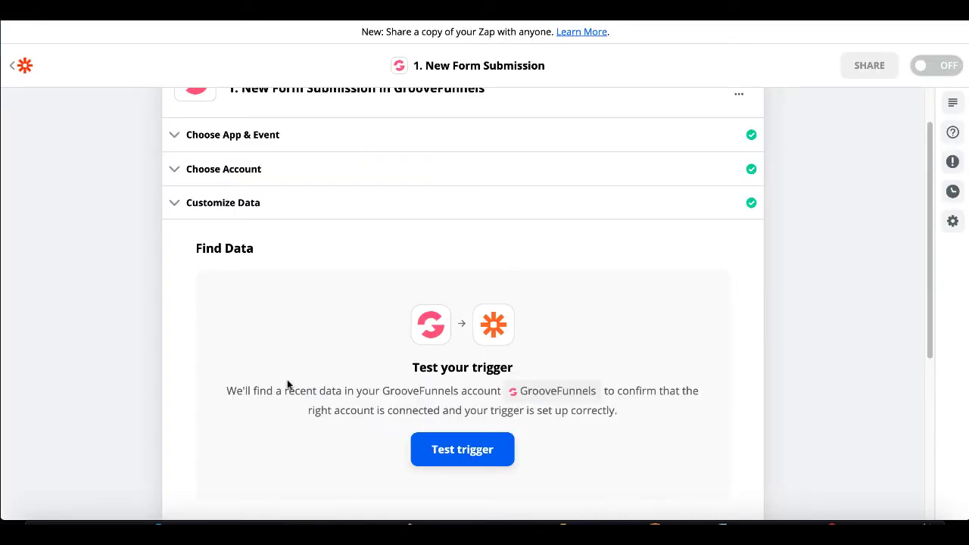
Run the trigger test to fetch the submitted lead's name, e-mail and phone
{"action": "scroll", "coordinate": [287, 385], "scroll_direction": "down", "scroll_amount": 1}
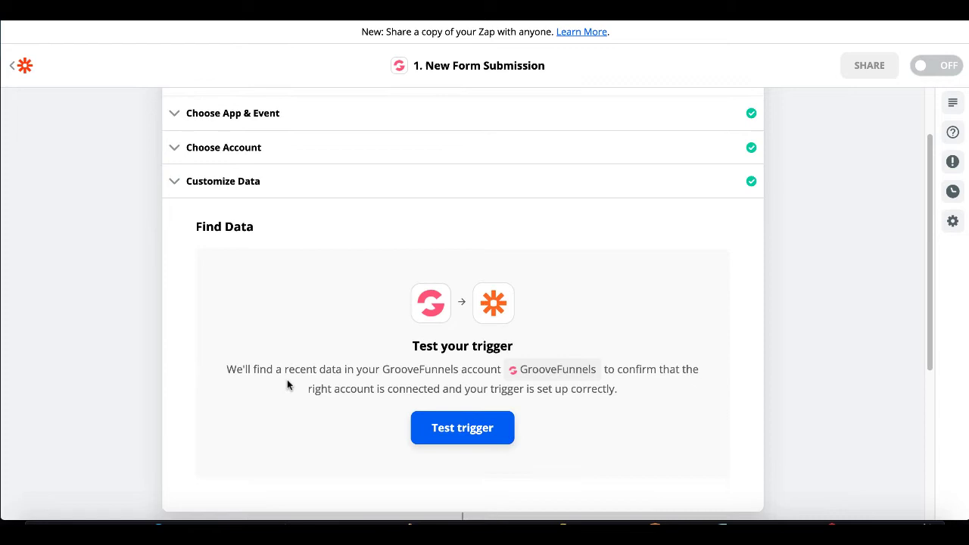
{"action": "left_click", "coordinate": [439, 437]}
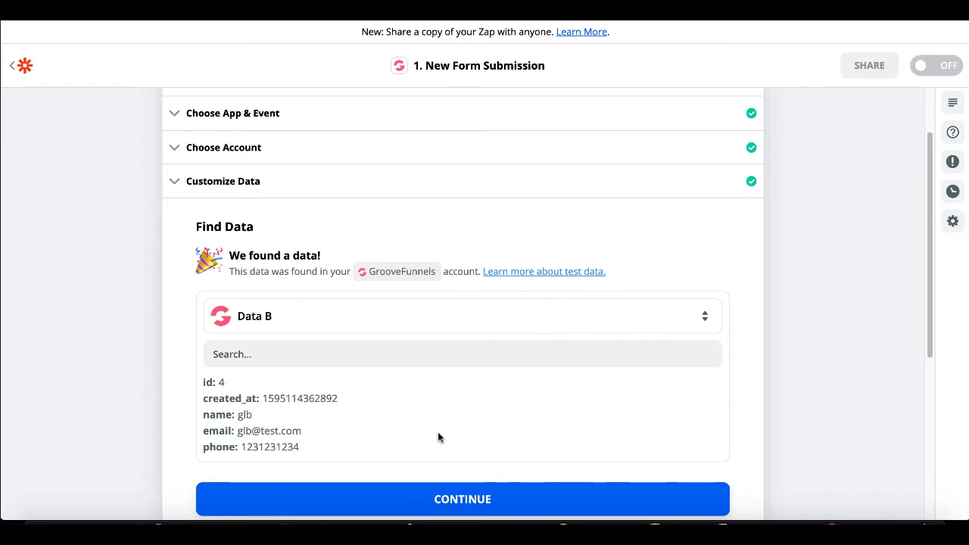
{"action": "scroll", "coordinate": [438, 438], "scroll_direction": "down", "scroll_amount": 2}
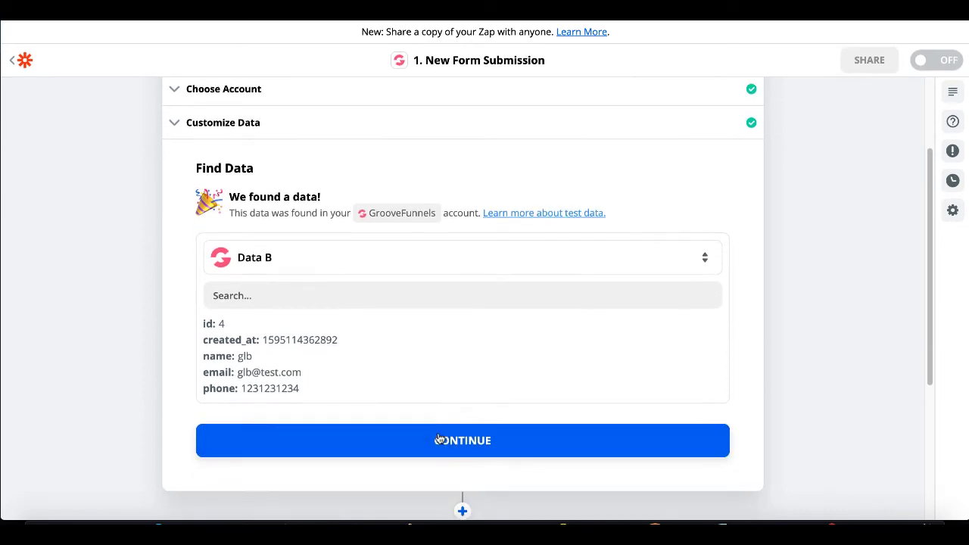
{"action": "left_click", "coordinate": [387, 443]}
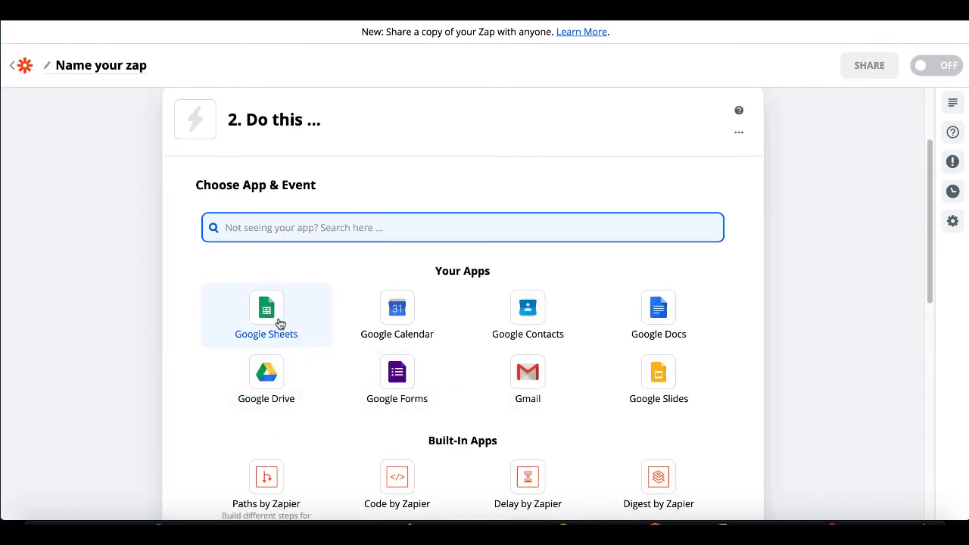
Make the action Google Sheets Create Spreadsheet Row using the connected Google account
{"action": "left_click", "coordinate": [267, 314]}
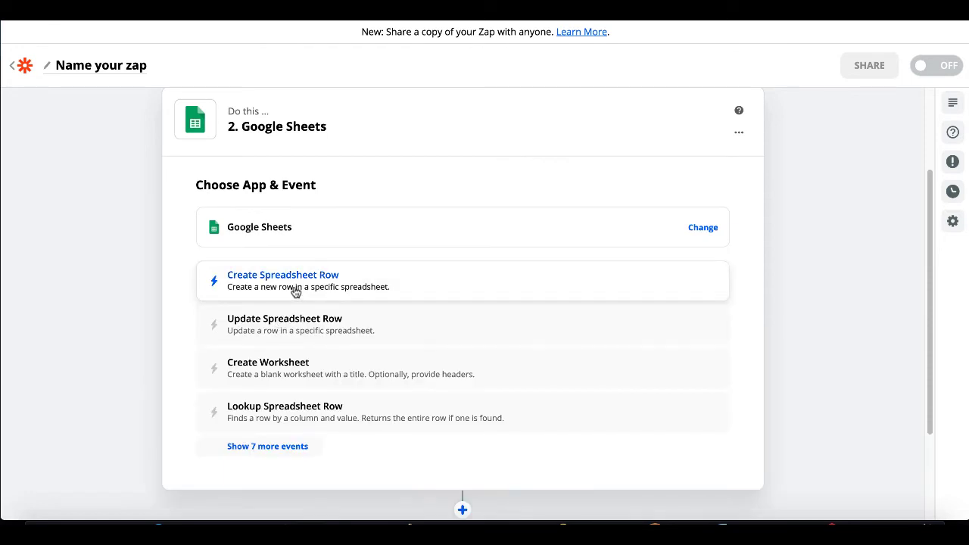
{"action": "left_click", "coordinate": [296, 292]}
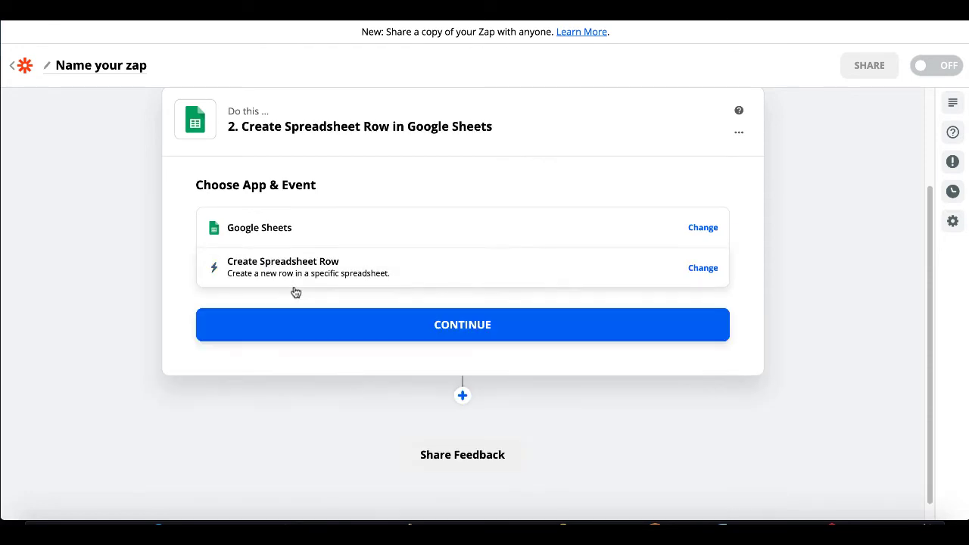
{"action": "left_click", "coordinate": [319, 324]}
{"action": "left_click", "coordinate": [310, 304]}
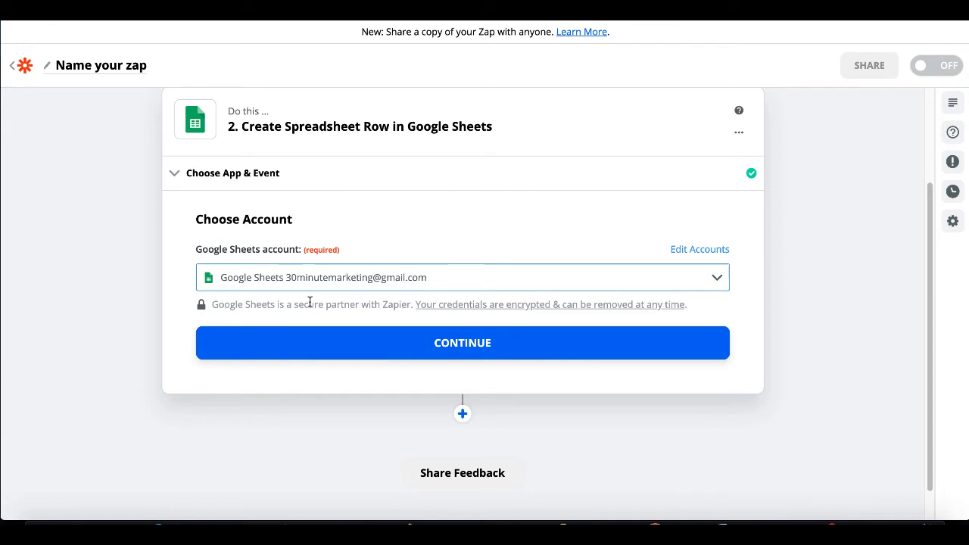
{"action": "left_click", "coordinate": [309, 346]}
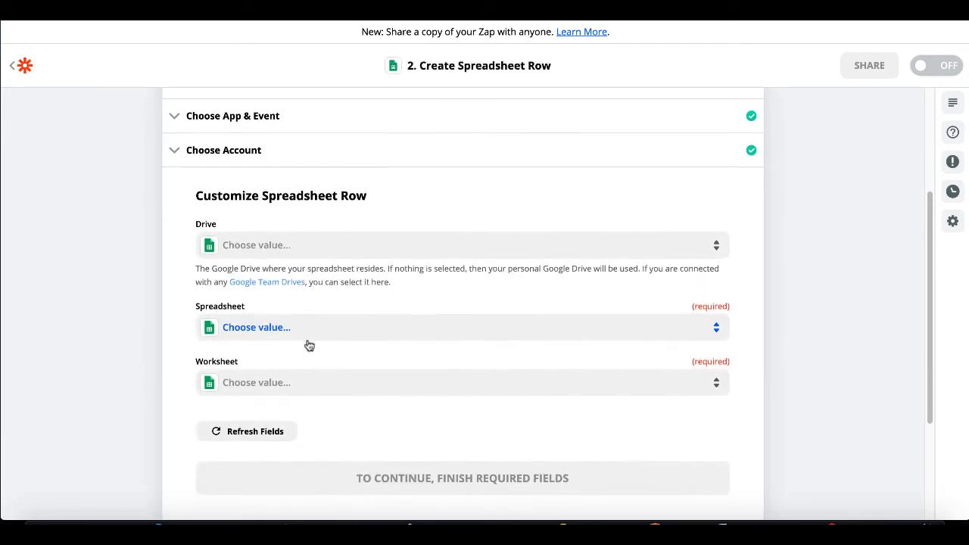
Select the GroovePages Leads spreadsheet and its Sheet1 worksheet
{"action": "left_click", "coordinate": [295, 335]}
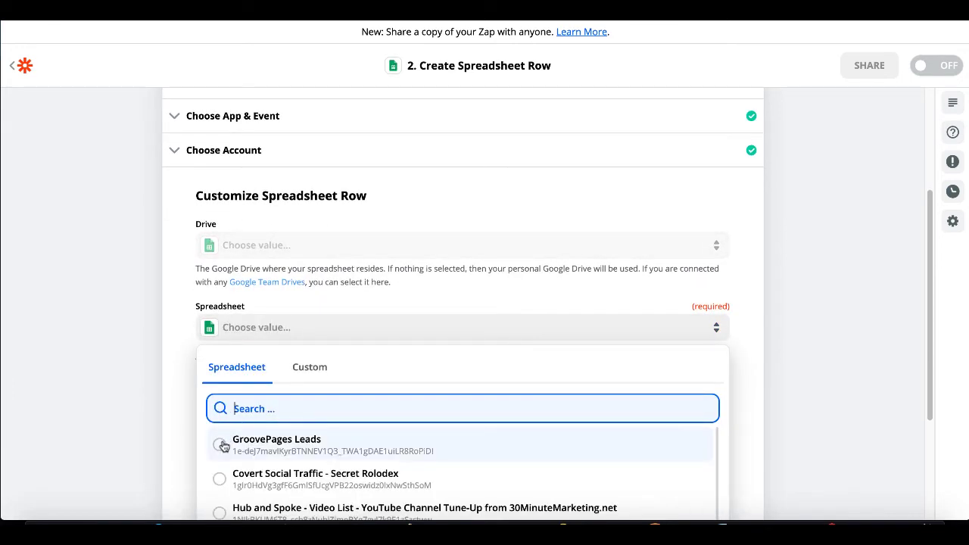
{"action": "left_click", "coordinate": [221, 448]}
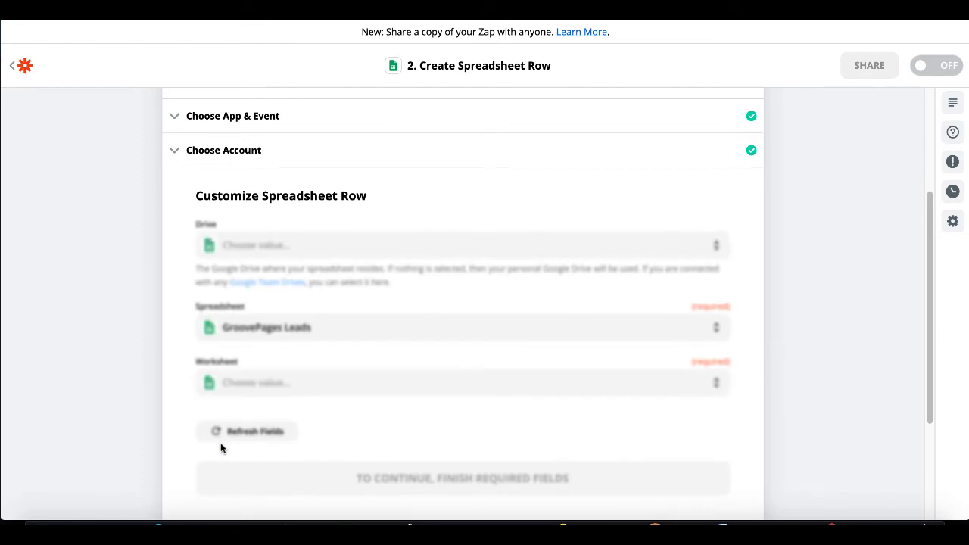
{"action": "left_click", "coordinate": [310, 382]}
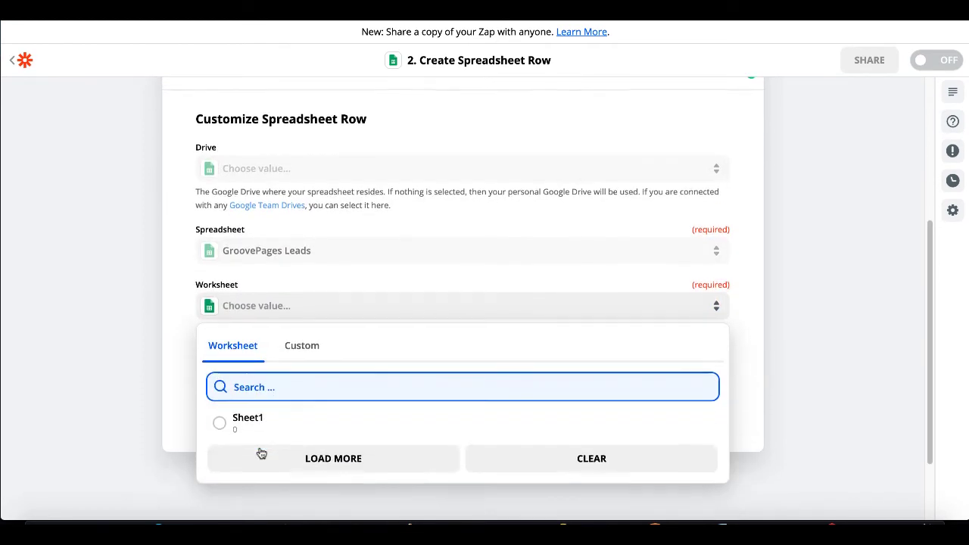
{"action": "left_click", "coordinate": [240, 428]}
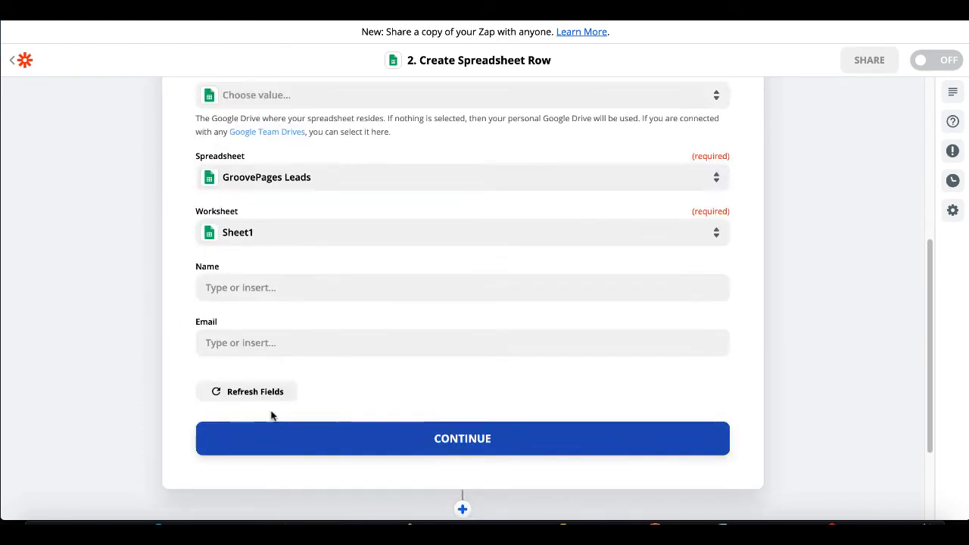
Refresh the sheet's fields and map the submission's Name and Email into the row
{"action": "left_click", "coordinate": [259, 395]}
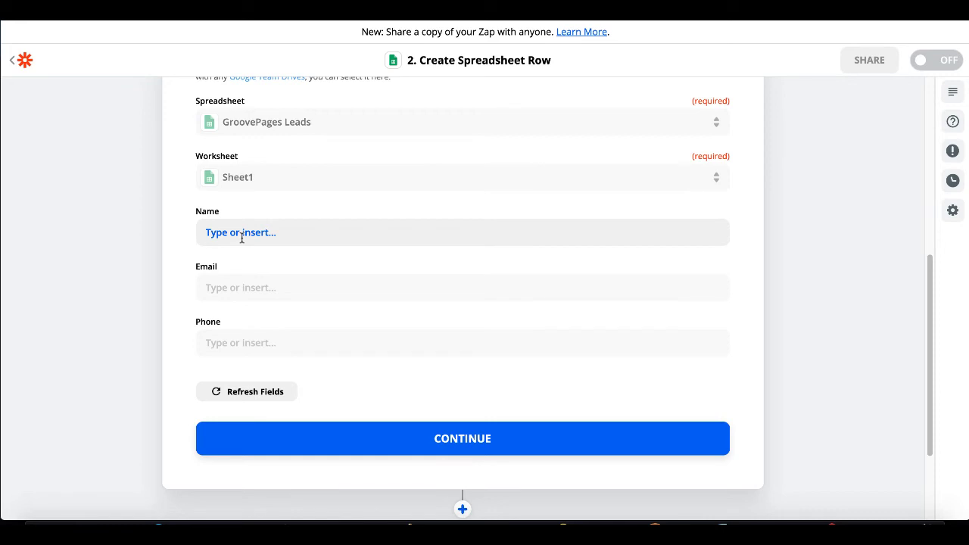
{"action": "left_click", "coordinate": [232, 236]}
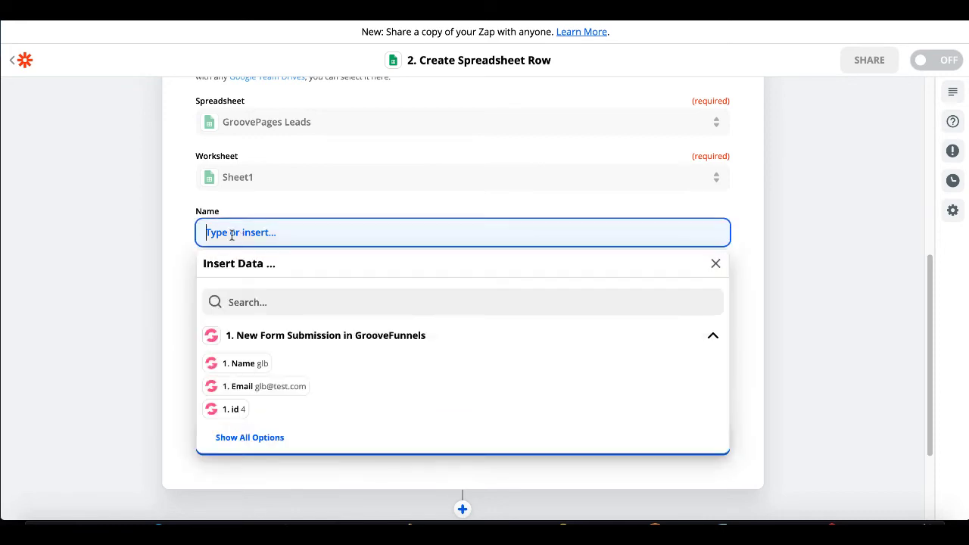
{"action": "left_click", "coordinate": [255, 367]}
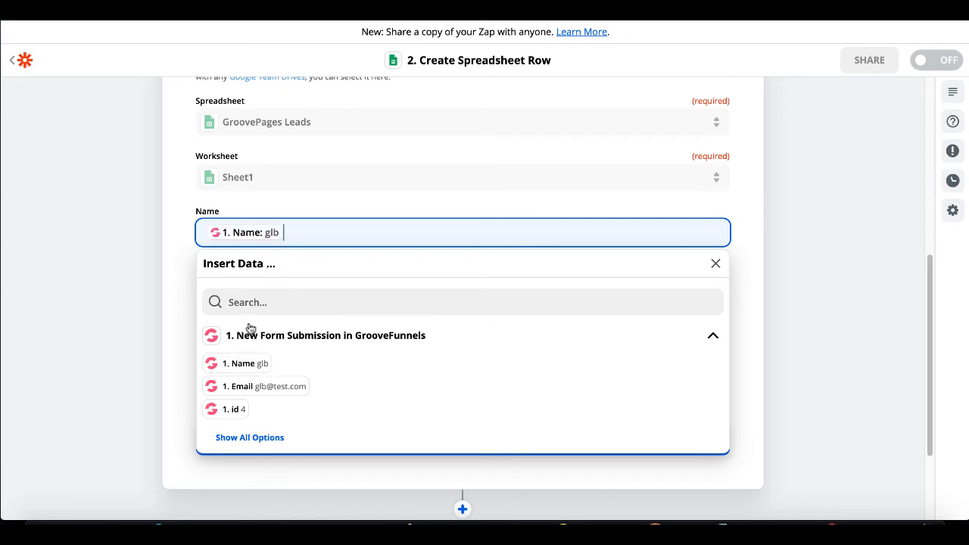
{"action": "left_click", "coordinate": [191, 343]}
{"action": "left_click", "coordinate": [255, 287]}
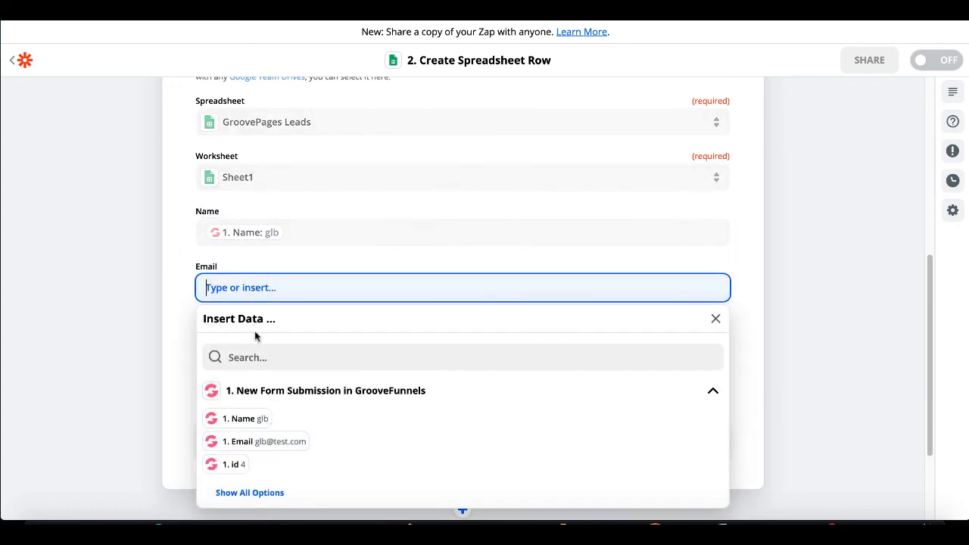
{"action": "left_click", "coordinate": [272, 444]}
{"action": "left_click", "coordinate": [182, 368]}
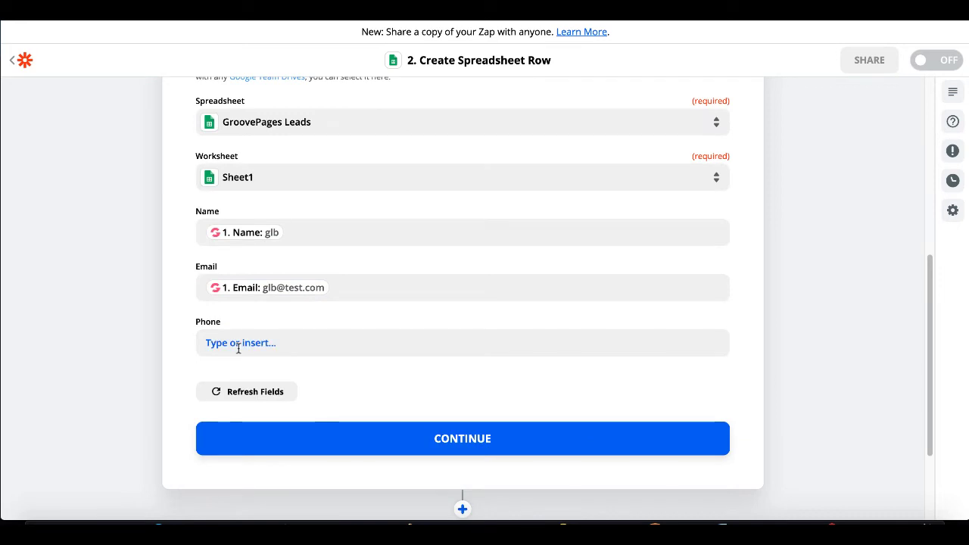
Map the submission's Phone value into the Phone column and proceed to review
{"action": "left_click", "coordinate": [239, 345]}
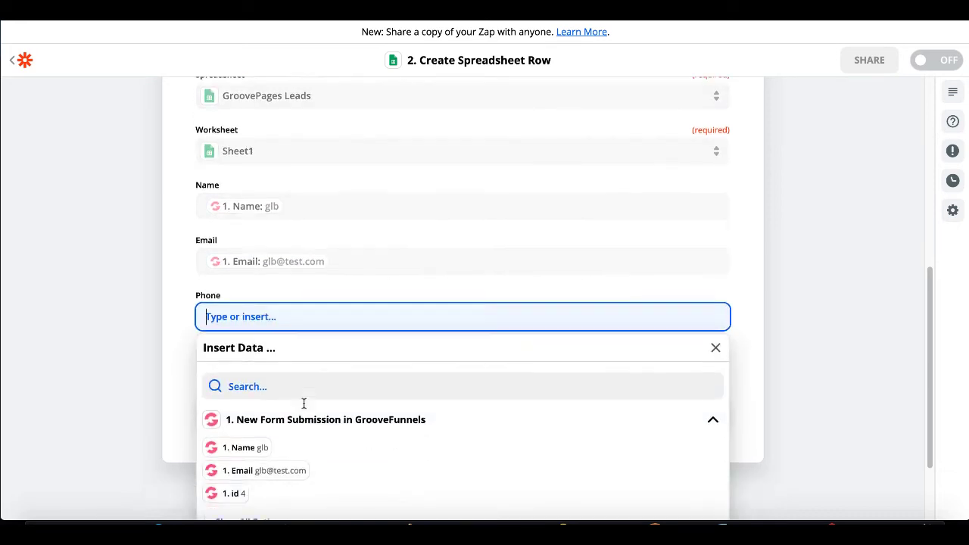
{"action": "left_click", "coordinate": [262, 457]}
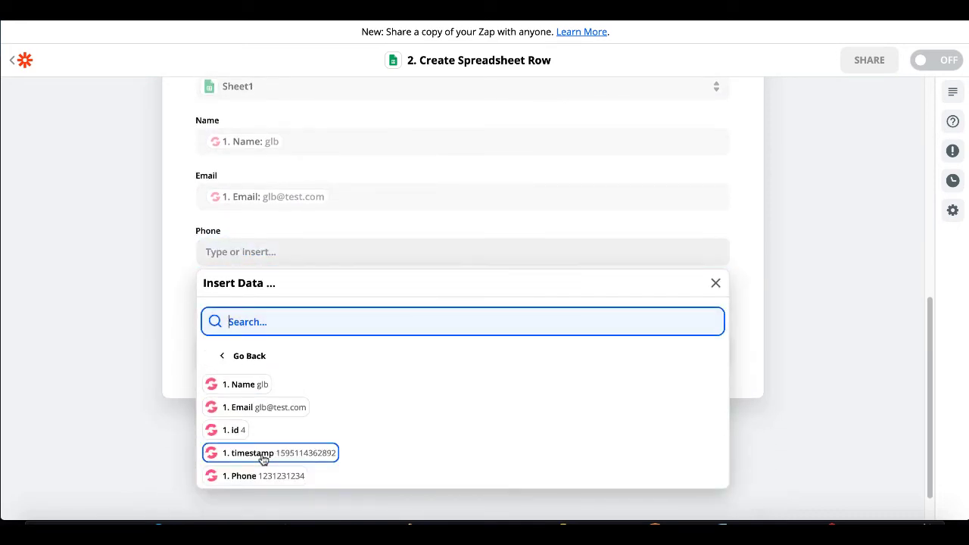
{"action": "left_click", "coordinate": [266, 477]}
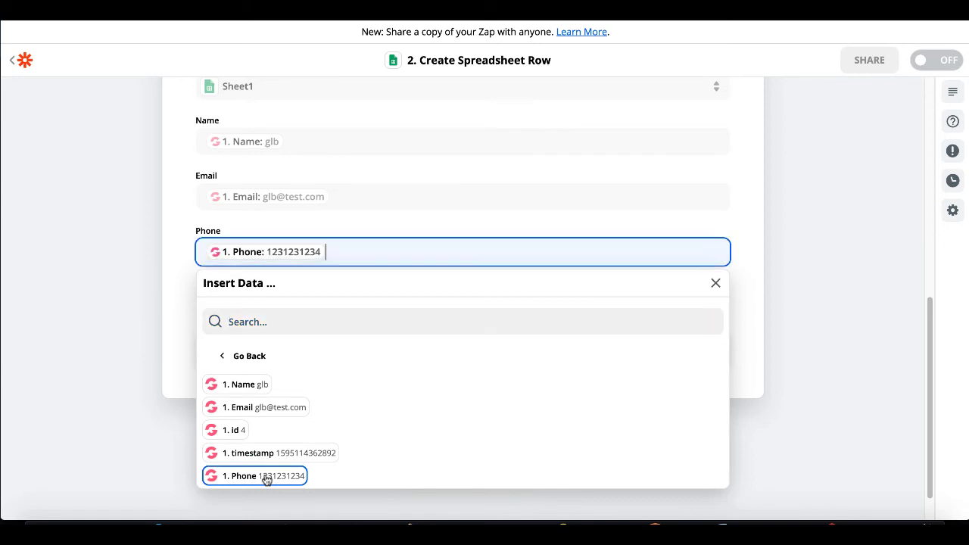
{"action": "left_click", "coordinate": [180, 316]}
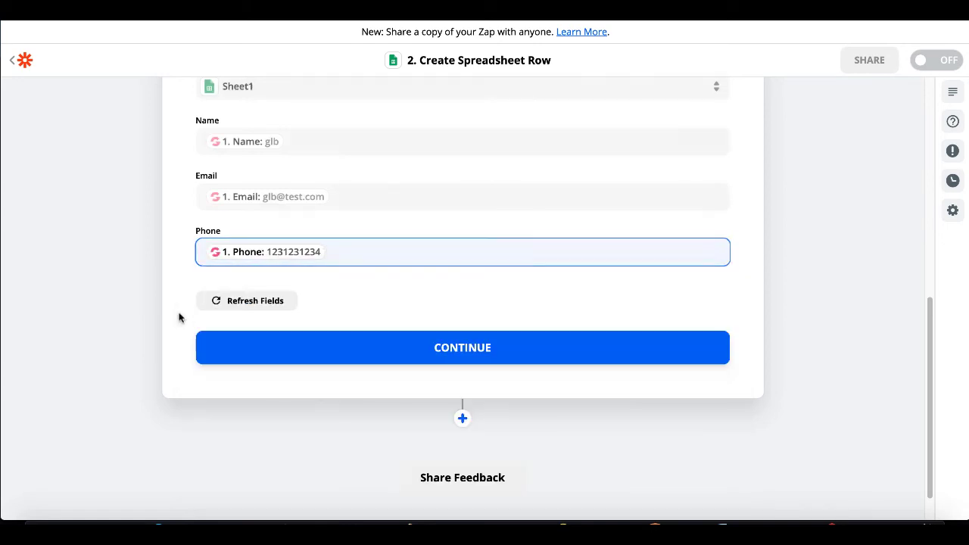
{"action": "left_click", "coordinate": [367, 360]}
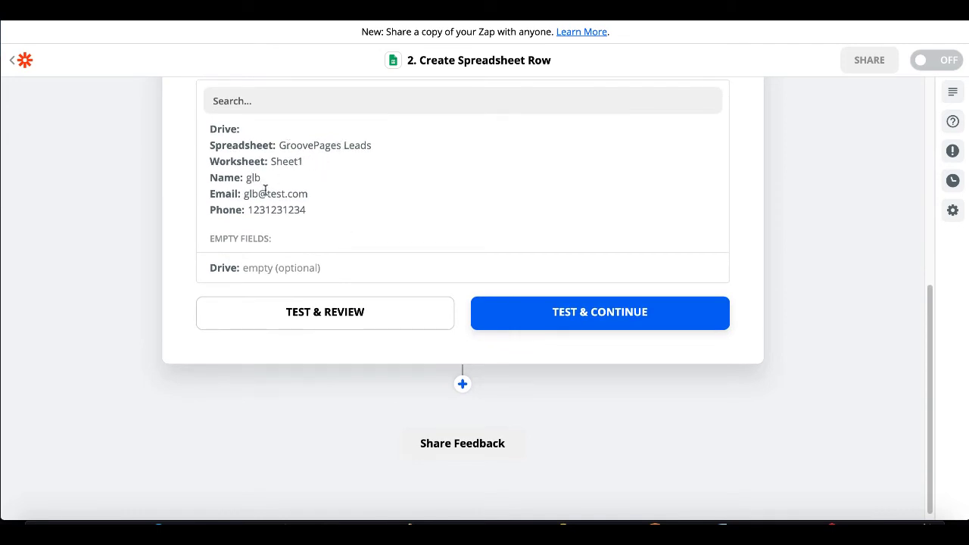
Send a test row to the Google Sheet, switch the Zap on, and return to the Zaps list
{"action": "left_click", "coordinate": [510, 318]}
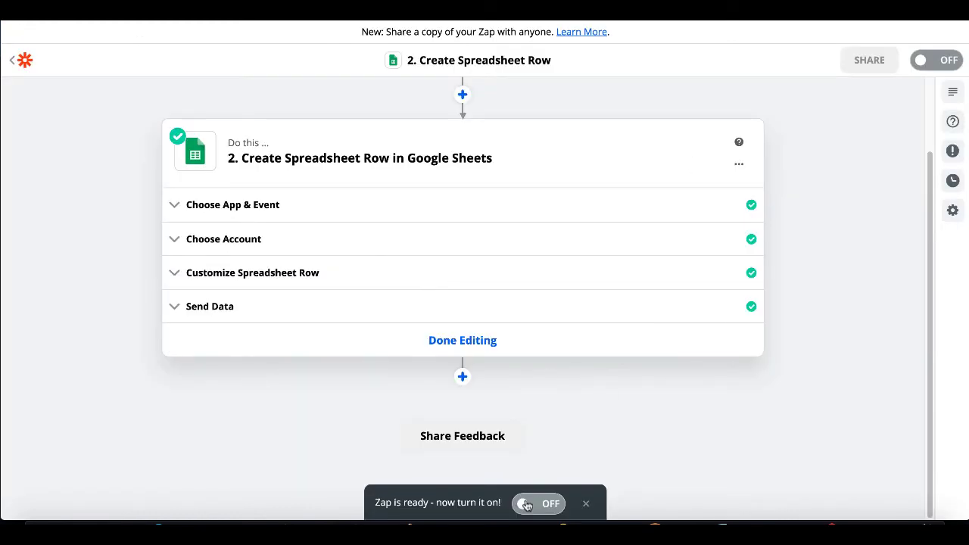
{"action": "left_click", "coordinate": [526, 504]}
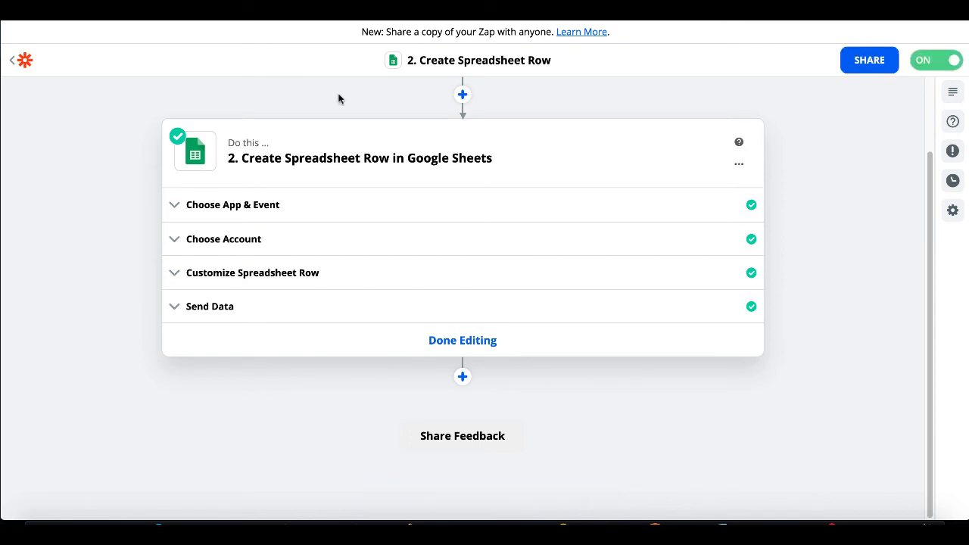
{"action": "left_click", "coordinate": [16, 62]}
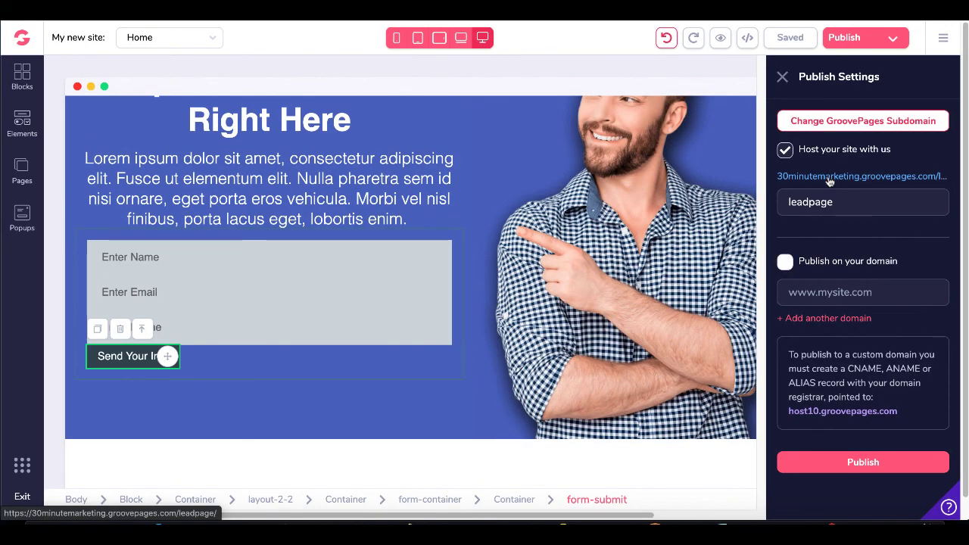
Open the live groovepages.com lead page and submit its form with a test email and phone number
{"action": "left_click", "coordinate": [829, 177]}
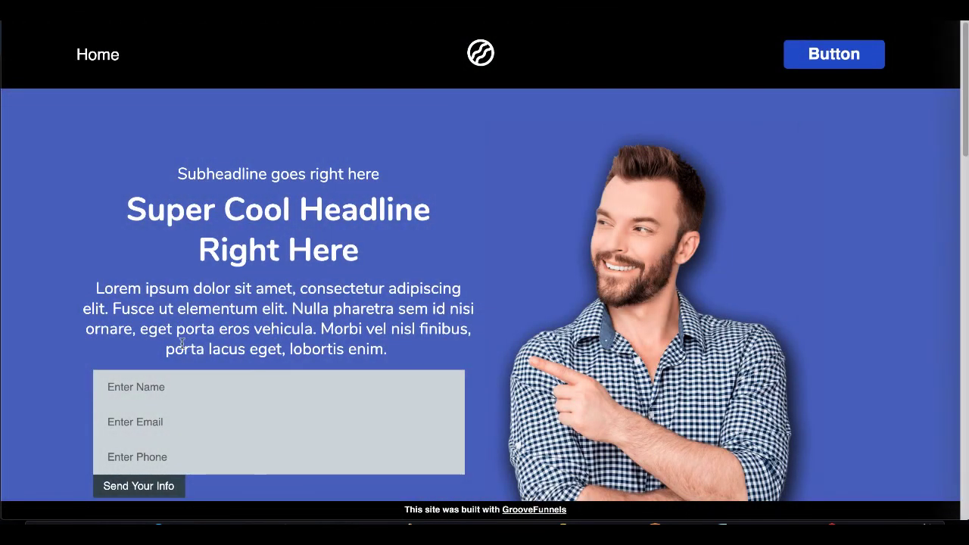
{"action": "left_click", "coordinate": [156, 384]}
{"action": "type", "text": "t"}
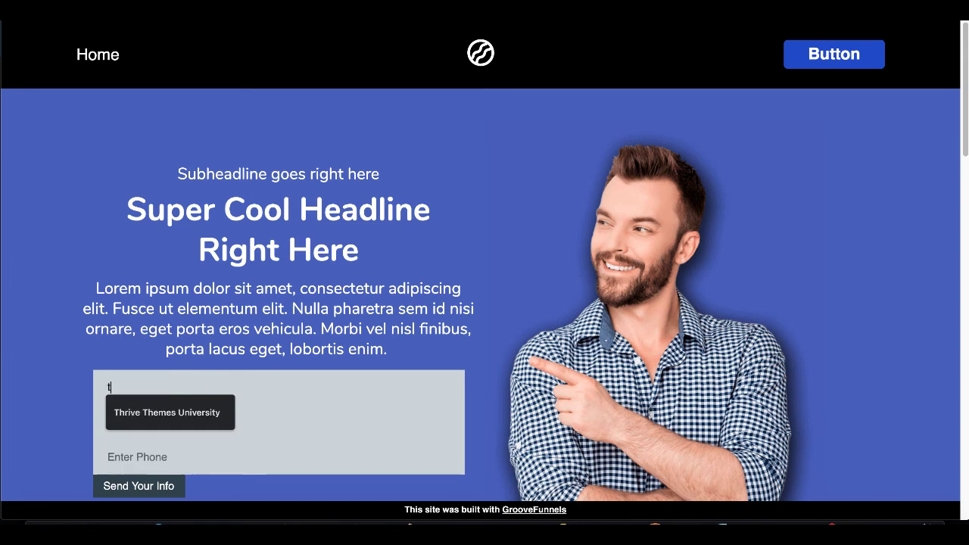
{"action": "type", "text": "yty@test.com"}
{"action": "key", "text": "Tab"}
{"action": "type", "text": "2345671234"}
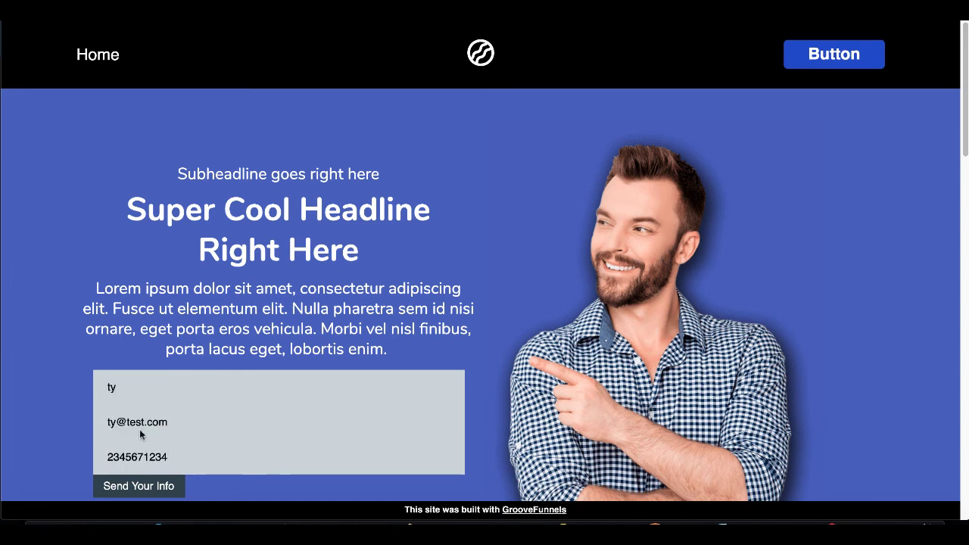
{"action": "left_click", "coordinate": [166, 497]}
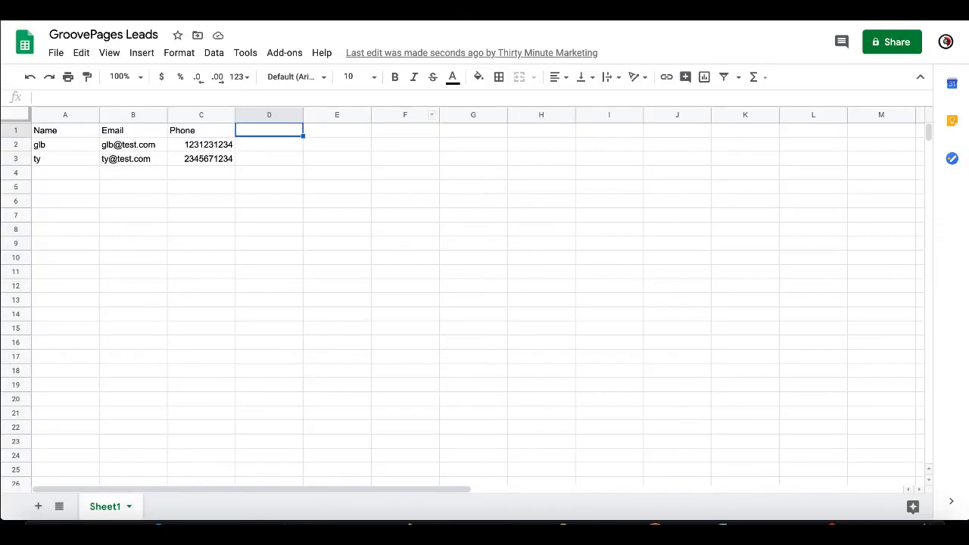
Check cells A3, B3 and C3 for the new lead's name, email and phone
{"action": "left_click", "coordinate": [71, 161]}
{"action": "left_click", "coordinate": [118, 160]}
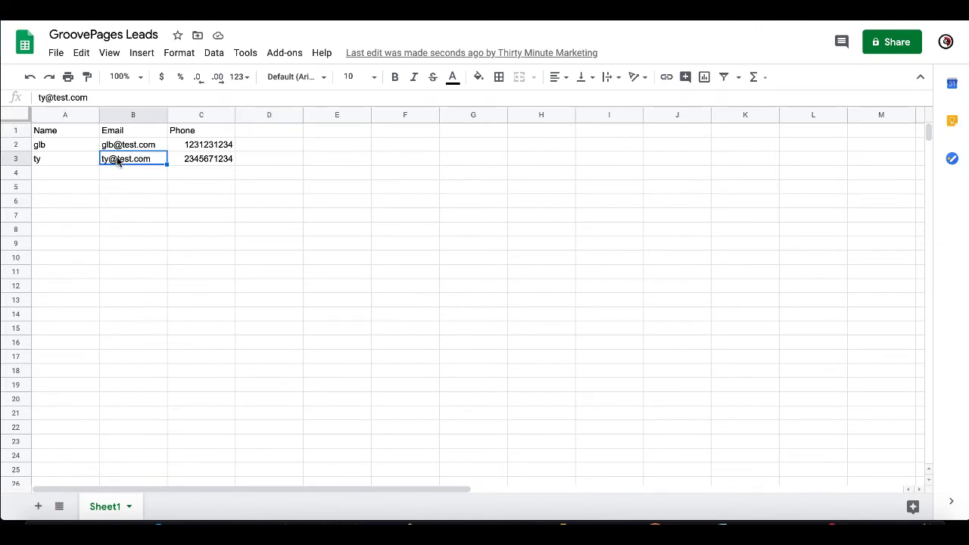
{"action": "left_click", "coordinate": [190, 159]}
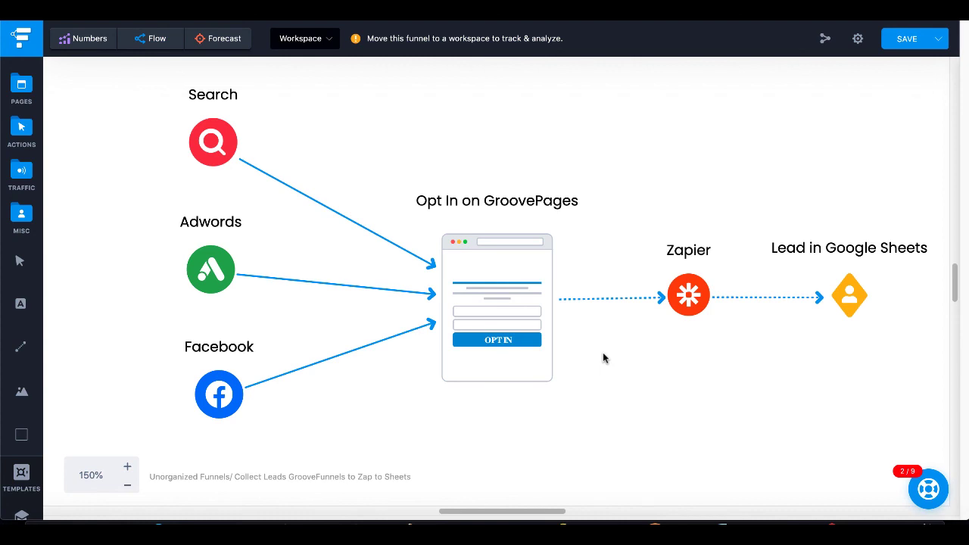
{"action": "right_click", "coordinate": [471, 525]}
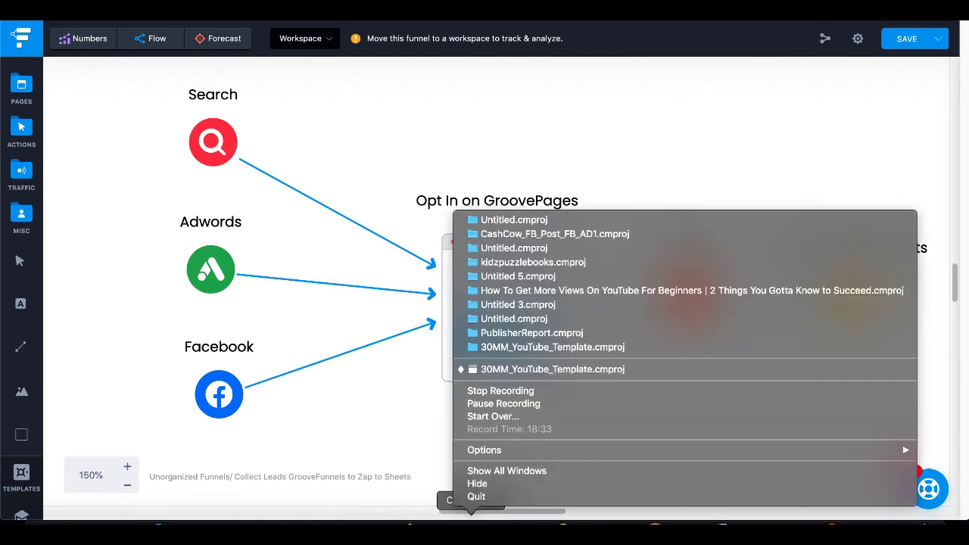